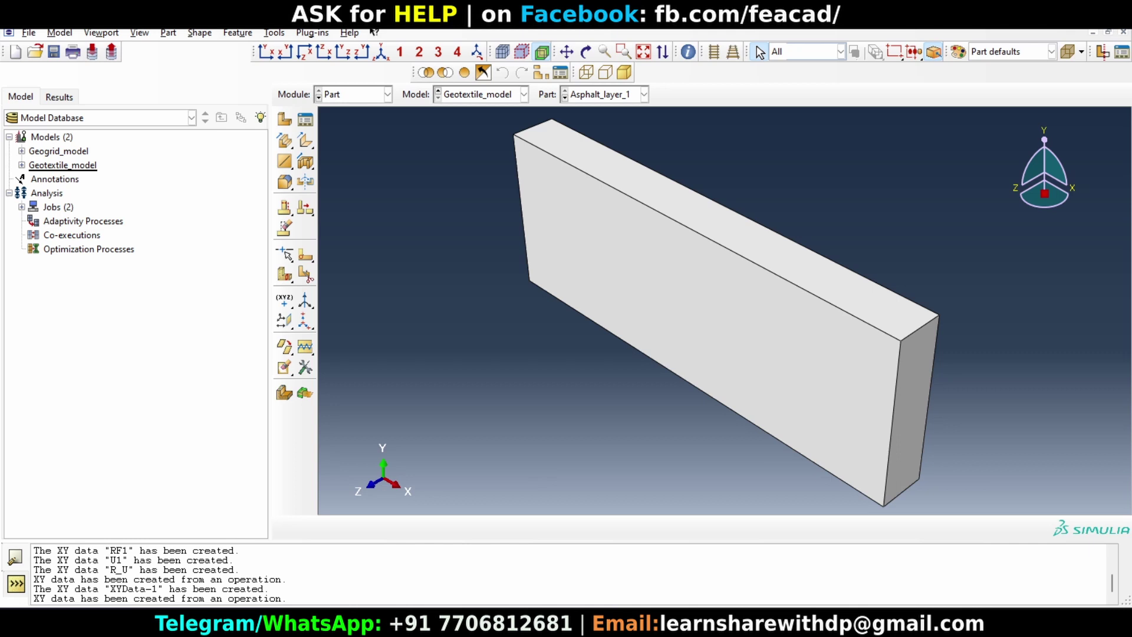
- Switch the Geotextile_model from the Part module to the Step module
left_click(349, 94)
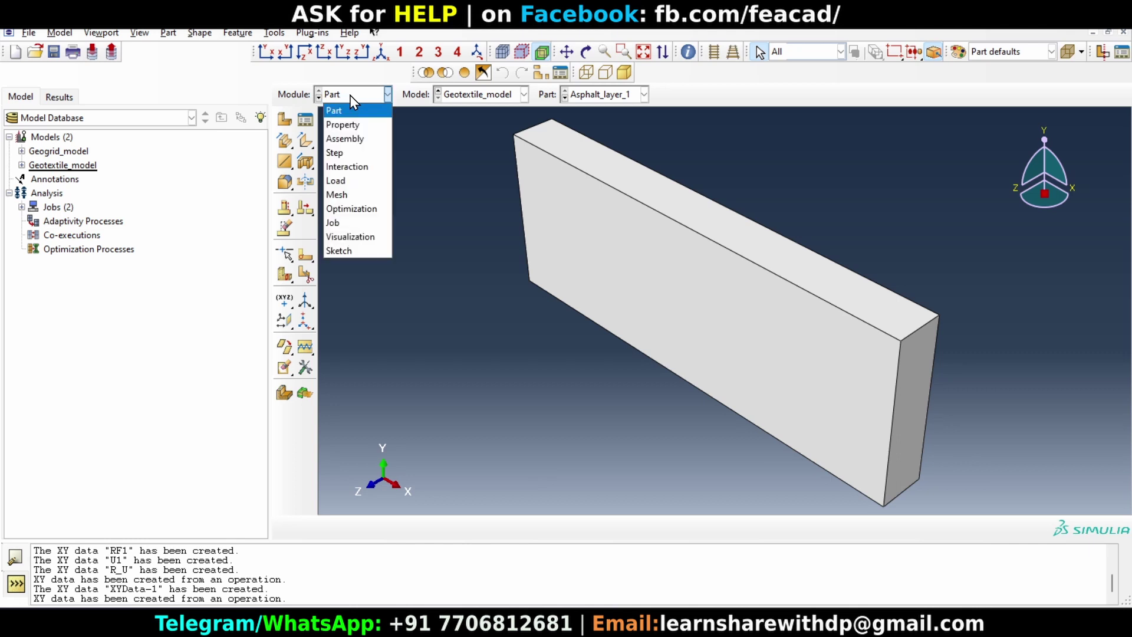
left_click(356, 154)
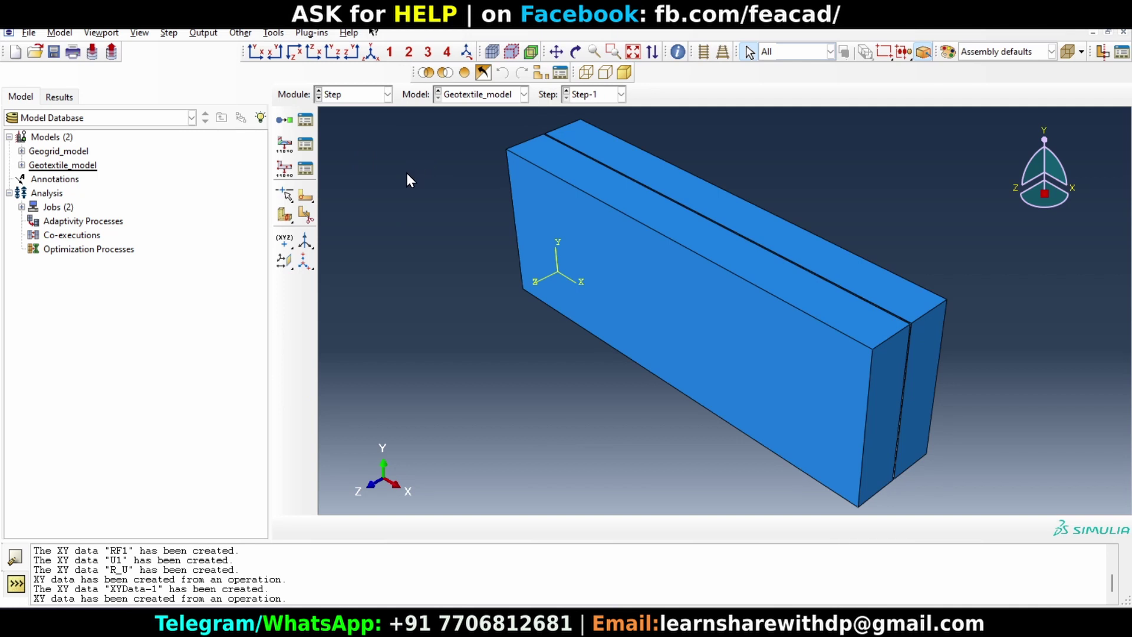
scroll(429, 279, "down", 2)
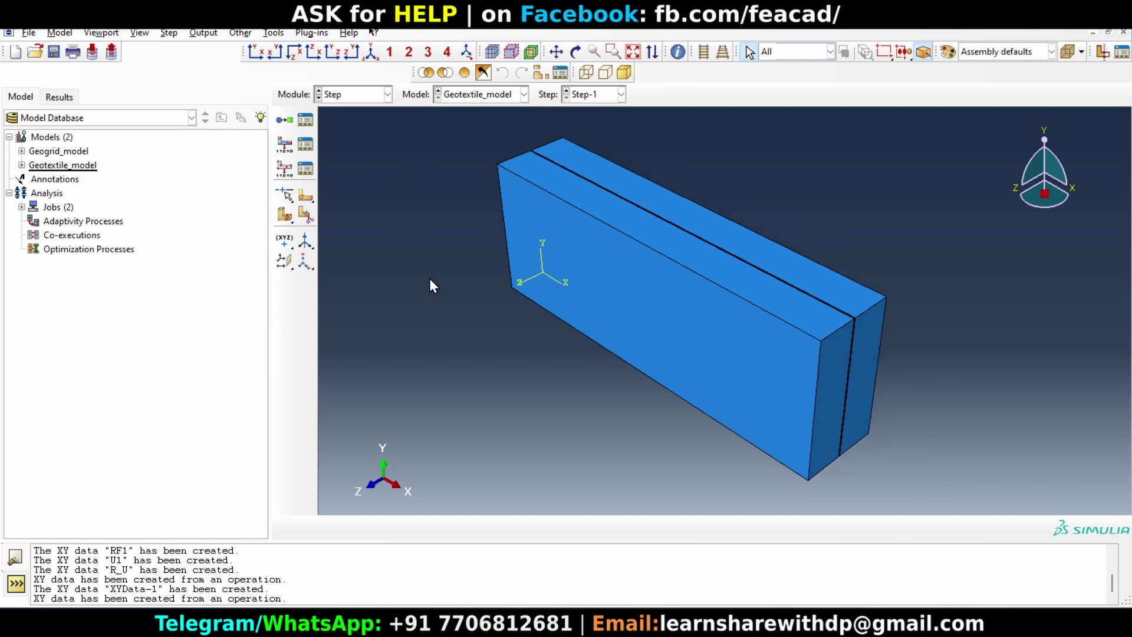
left_click(169, 33)
- Open Step-1's settings from the Step Manager and review its incrementation values
left_click(180, 58)
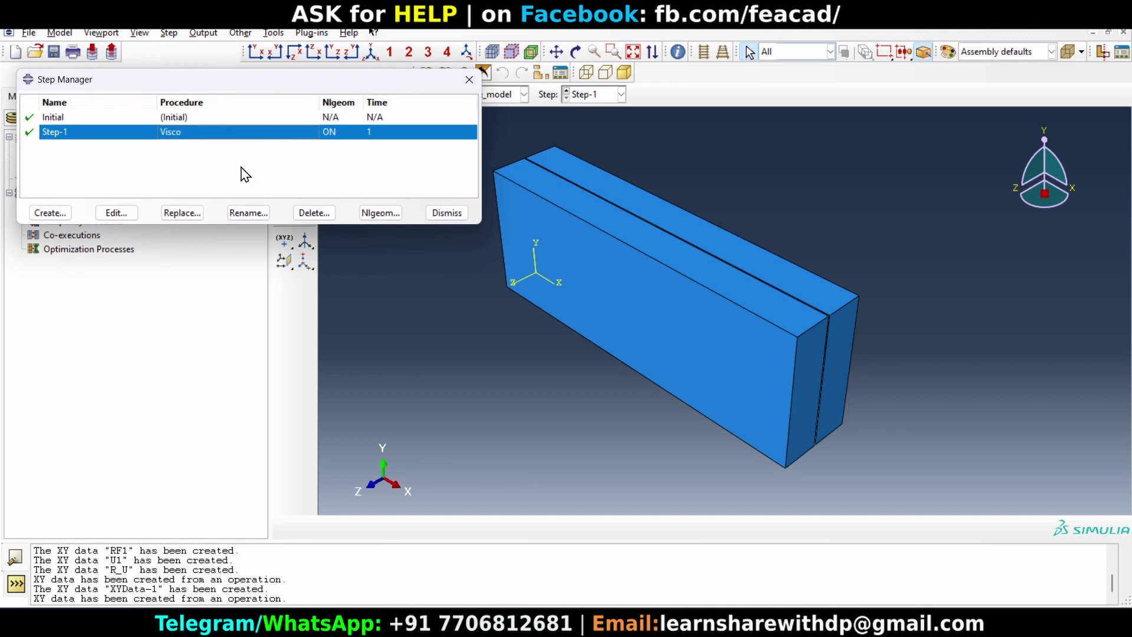
left_click(123, 215)
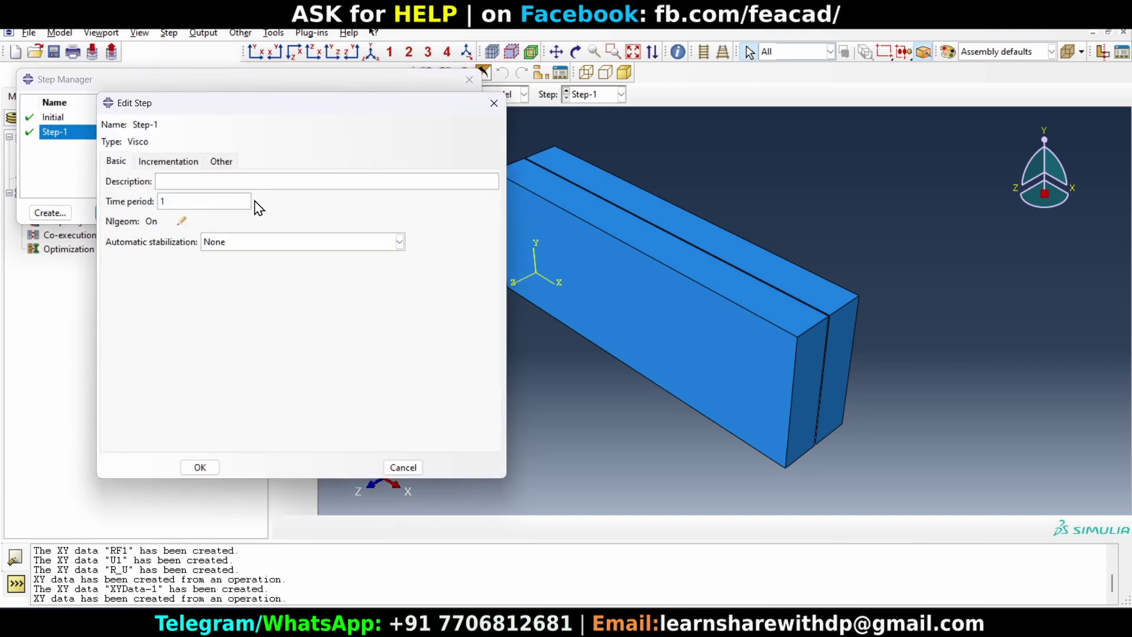
left_click(162, 166)
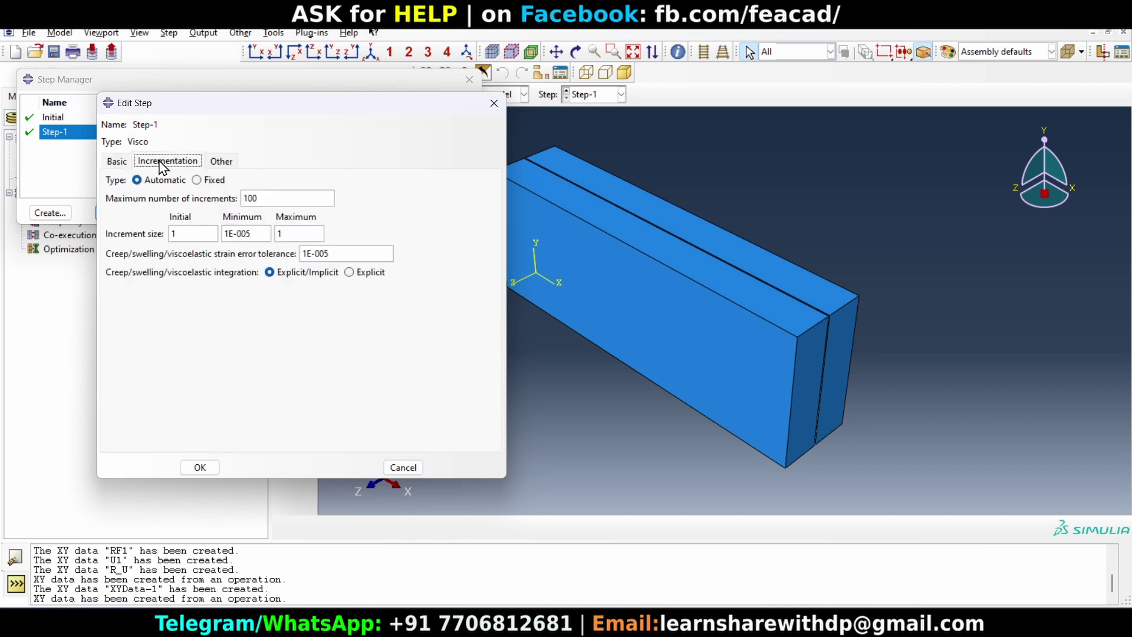
double_click(183, 233)
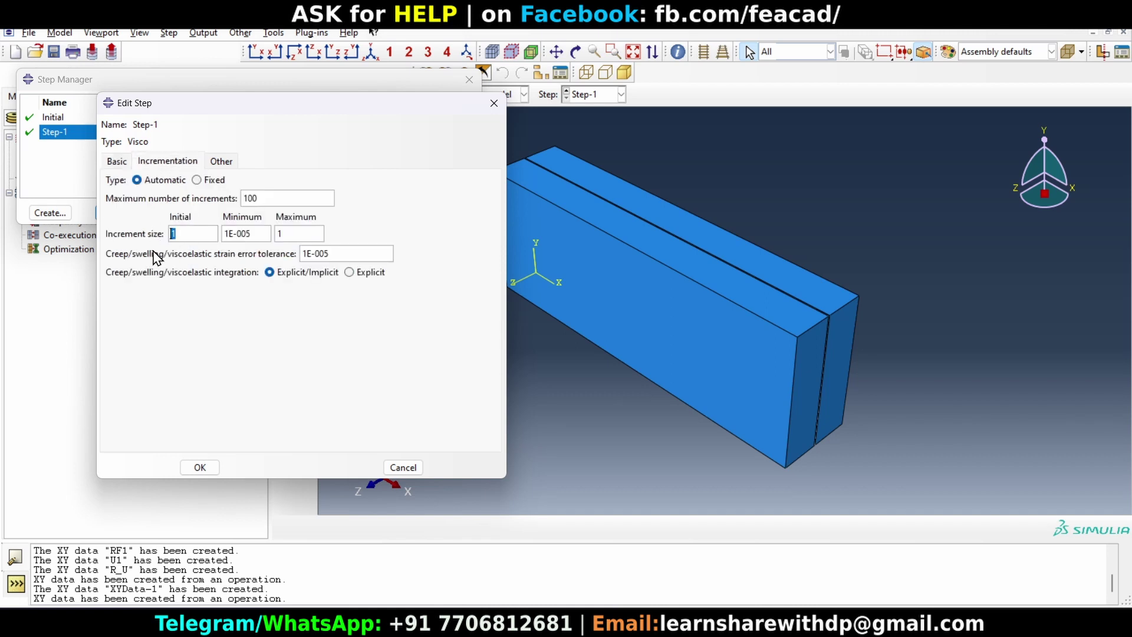
double_click(293, 234)
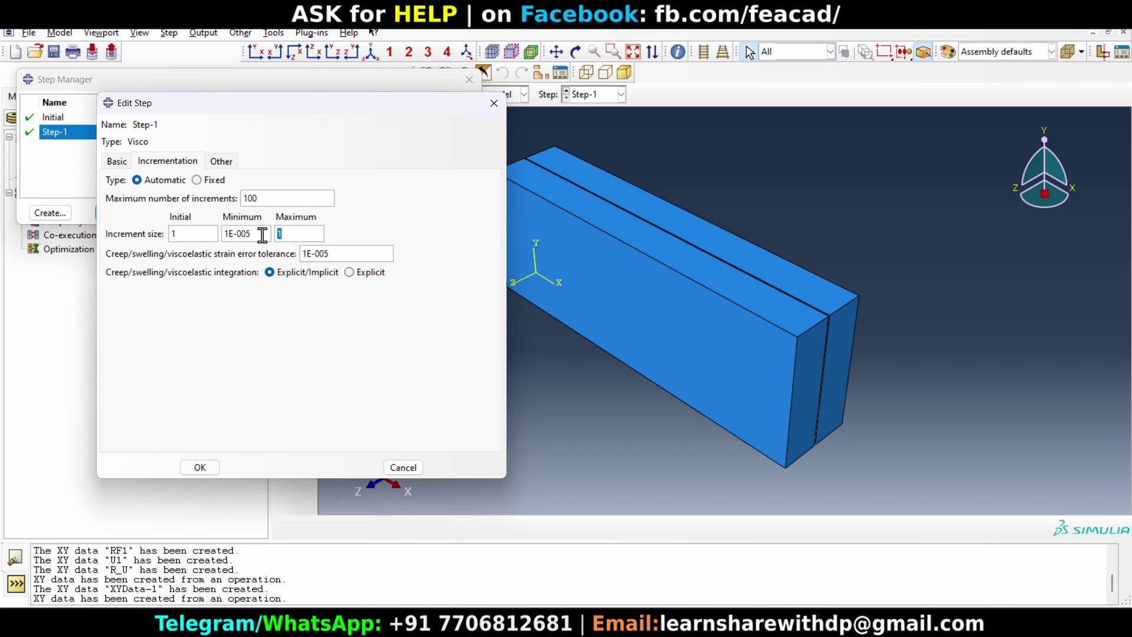
left_click(116, 161)
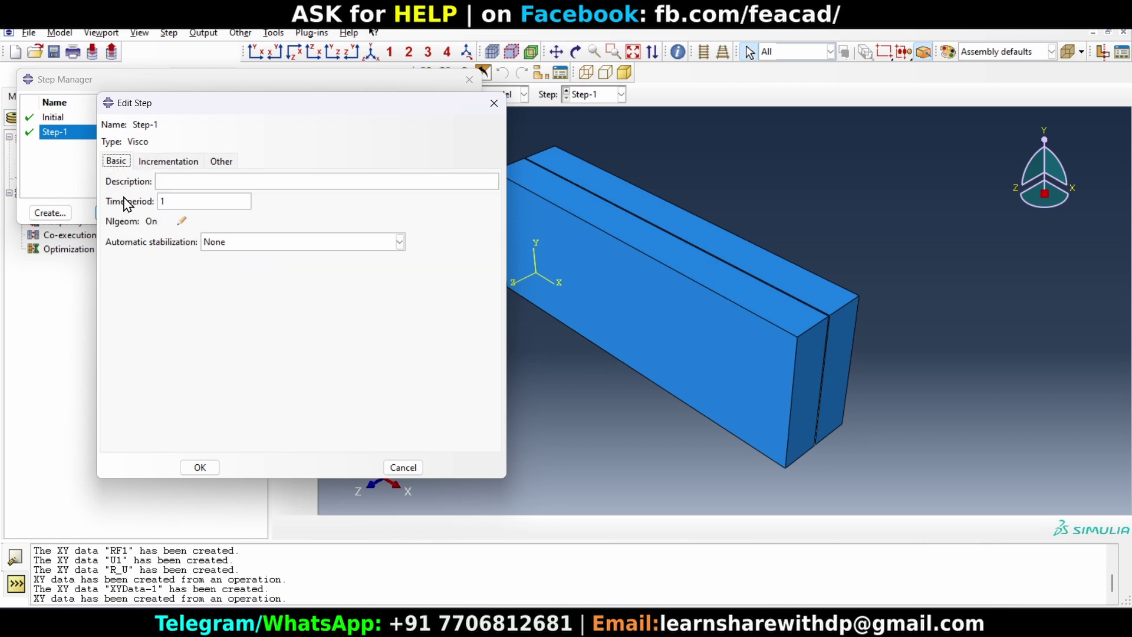
left_click(168, 161)
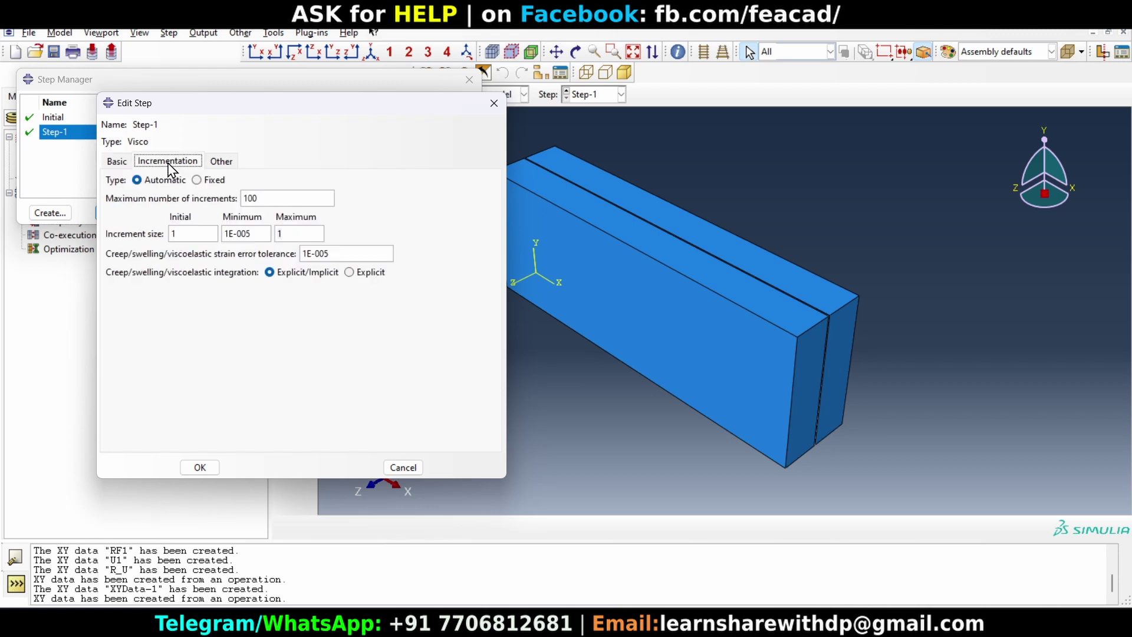
- Set Step-1's initial increment size to 0.1, confirm, and close the Step Manager
double_click(183, 234)
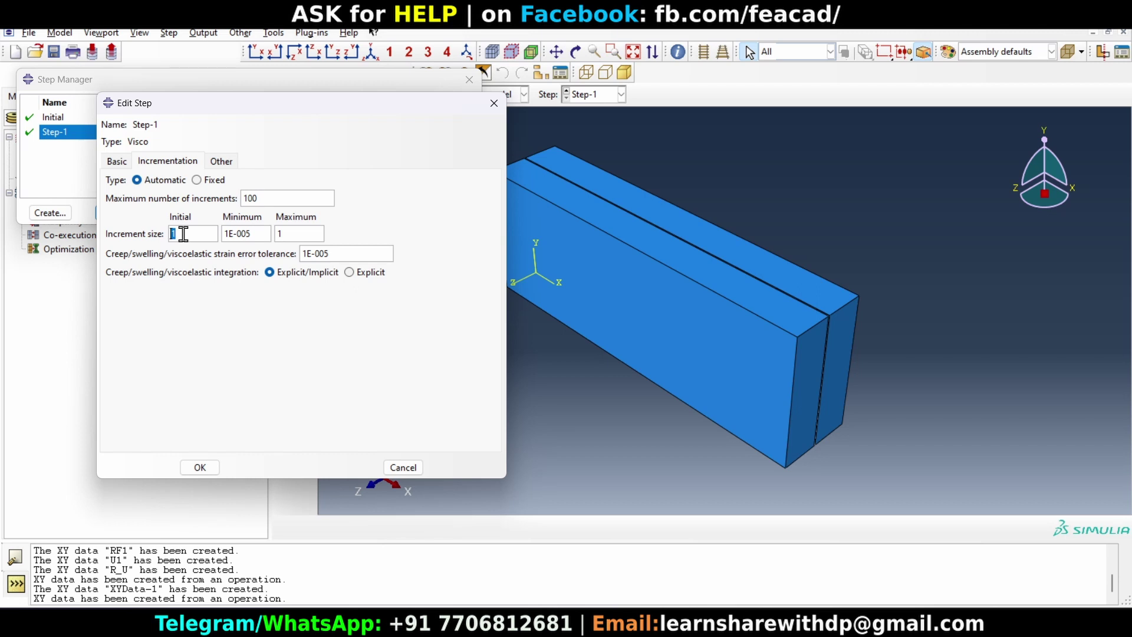
type("0.1")
left_click(291, 232)
double_click(293, 232)
type("0.1")
left_click(198, 468)
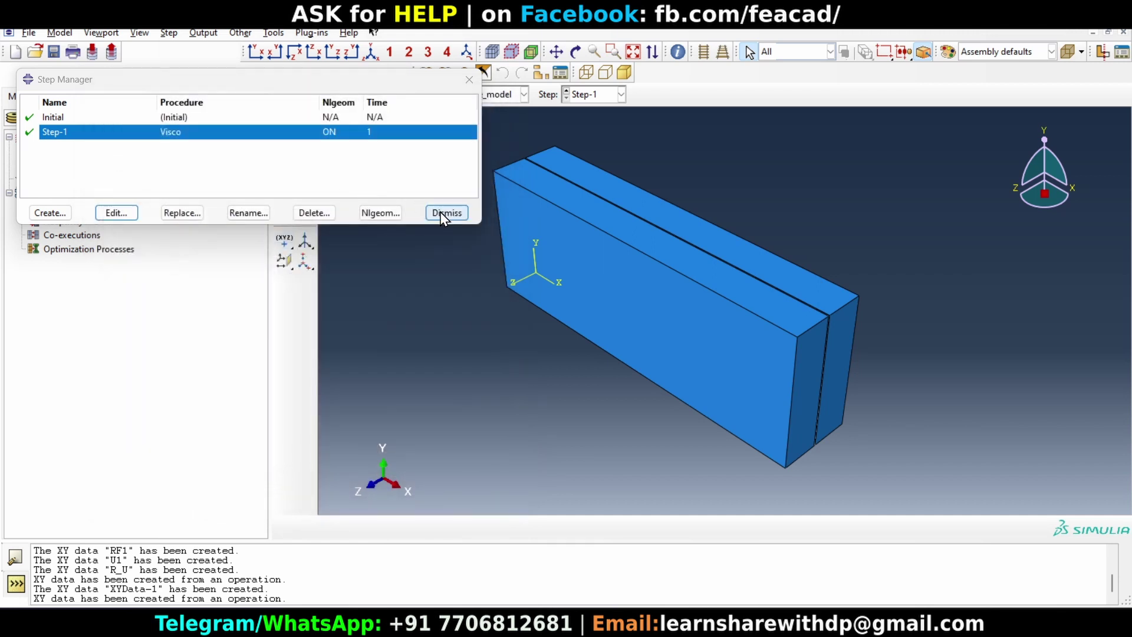
left_click(440, 213)
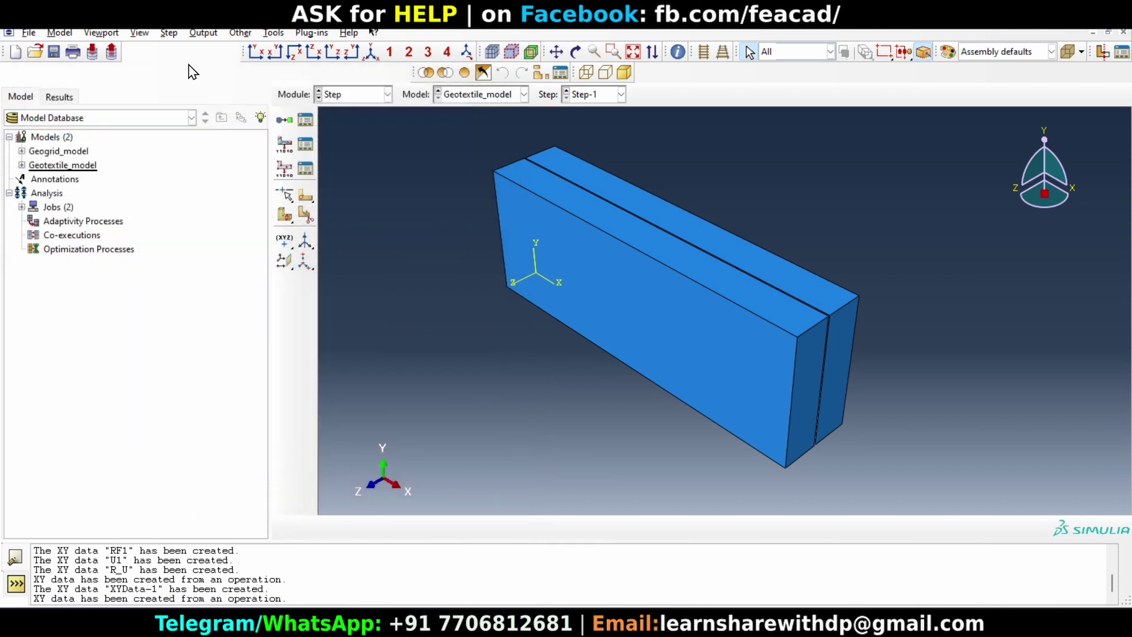
- Switch to the Assembly module and rotate the view to see the blocks from the front
left_click(349, 96)
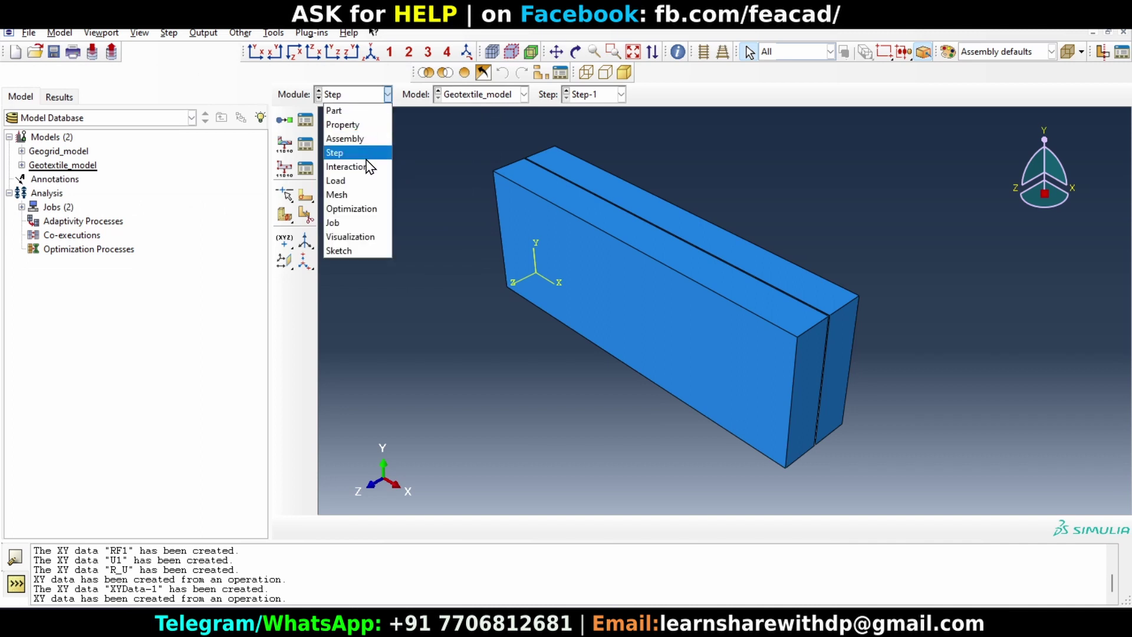
left_click(366, 139)
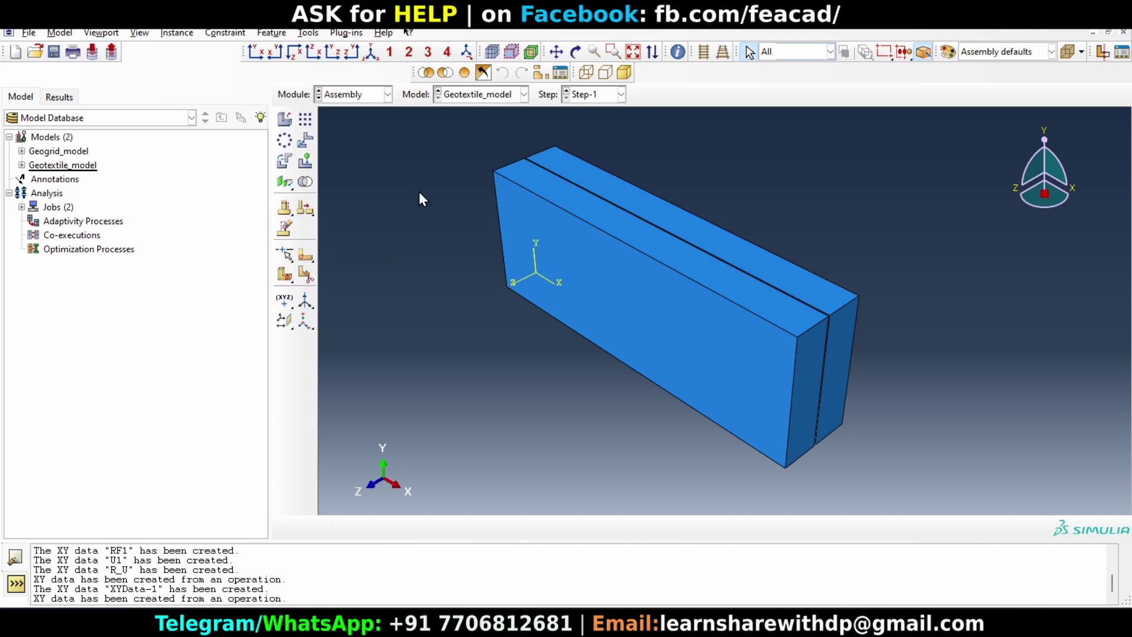
scroll(420, 206, "down", 2)
left_click_drag(543, 385, 523, 232, "ctrl+alt")
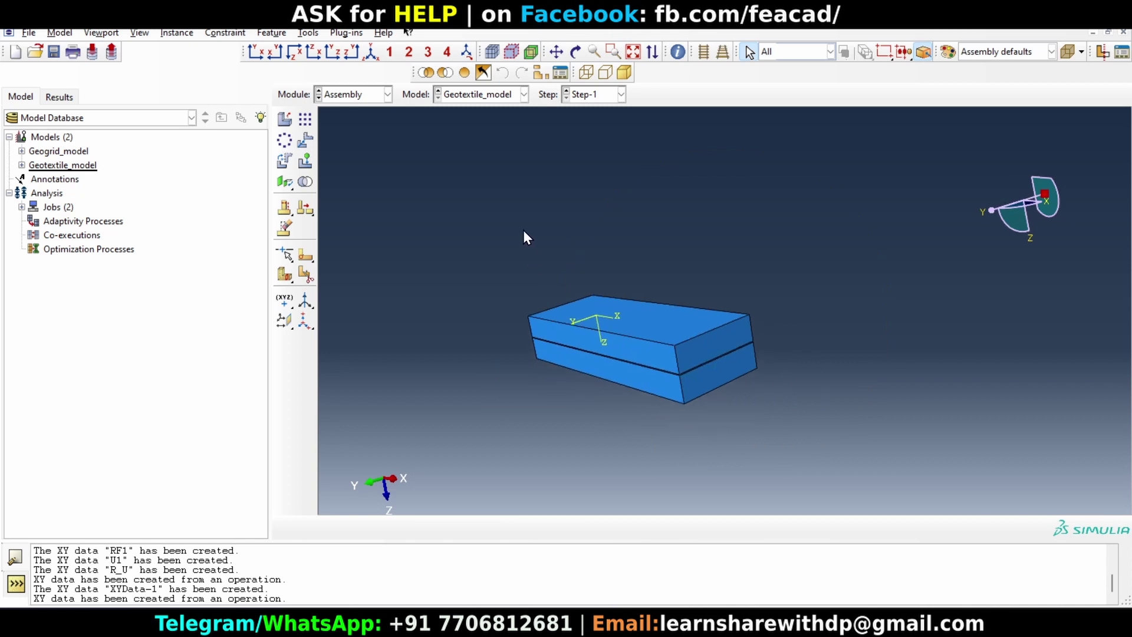
left_click_drag(574, 373, 695, 256, "ctrl+alt")
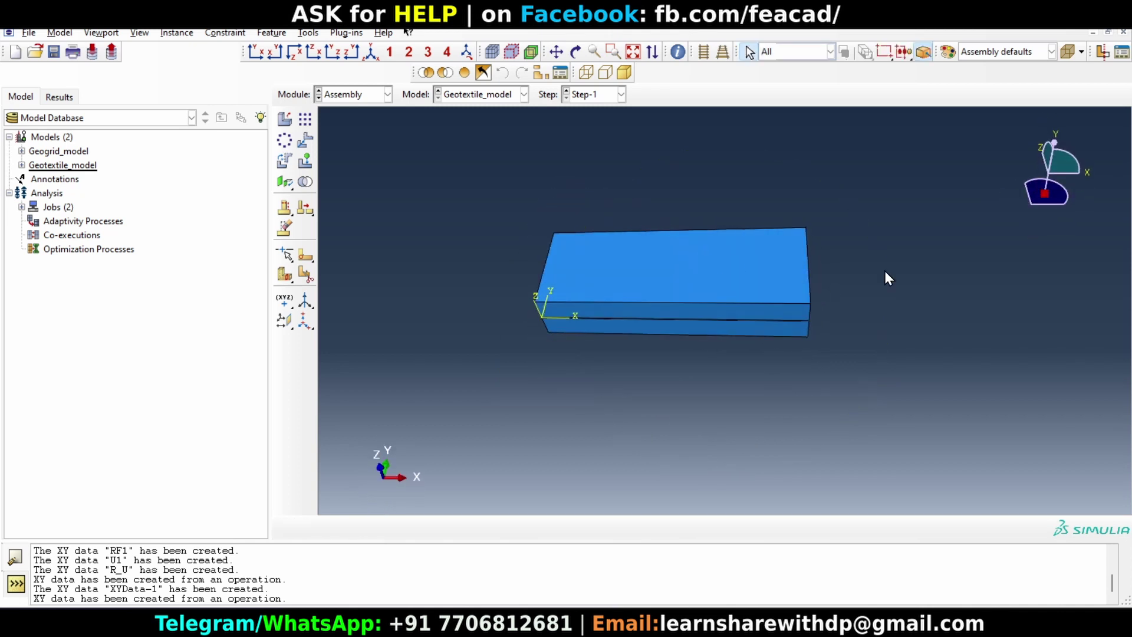
scroll(887, 277, "down", 2)
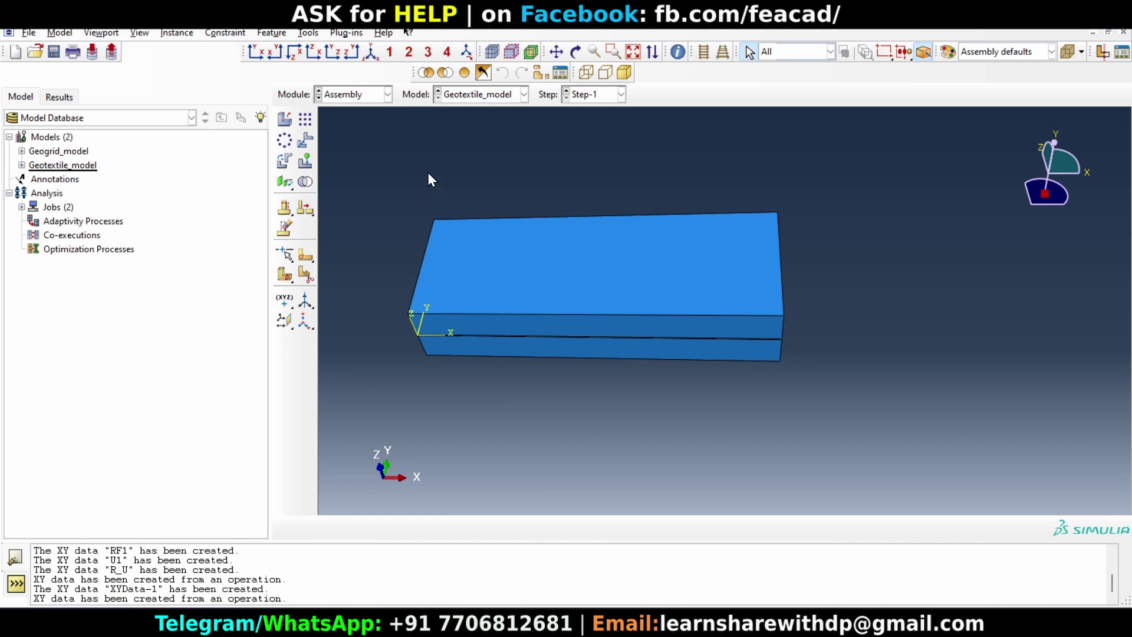
- Start creating a new set from the Tools > Set menu
left_click(309, 33)
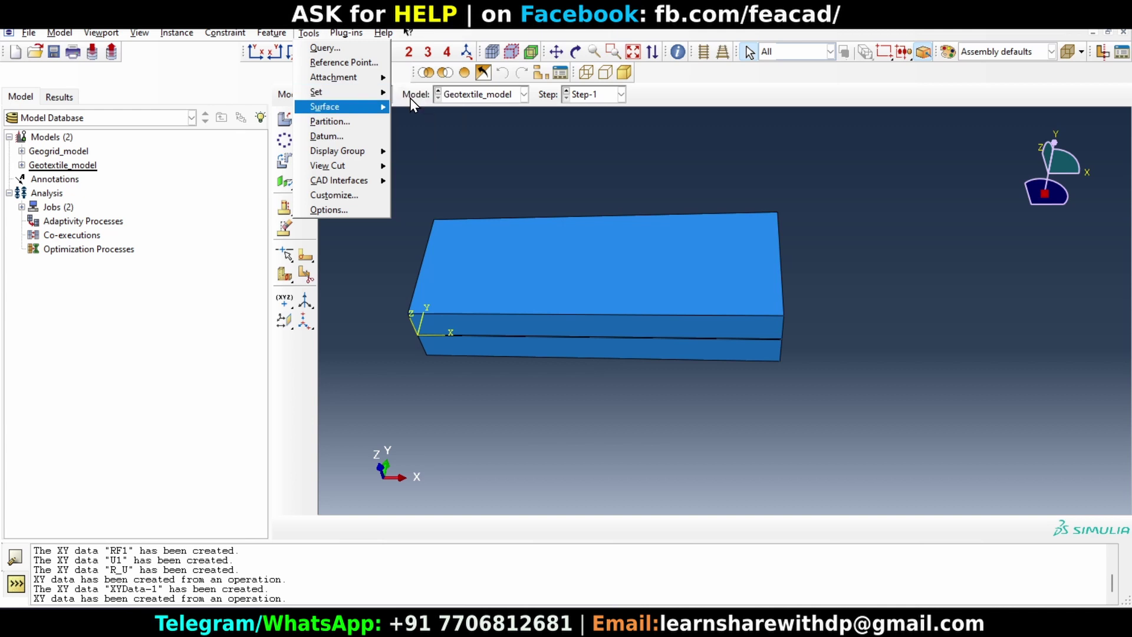
mouse_move(344, 93)
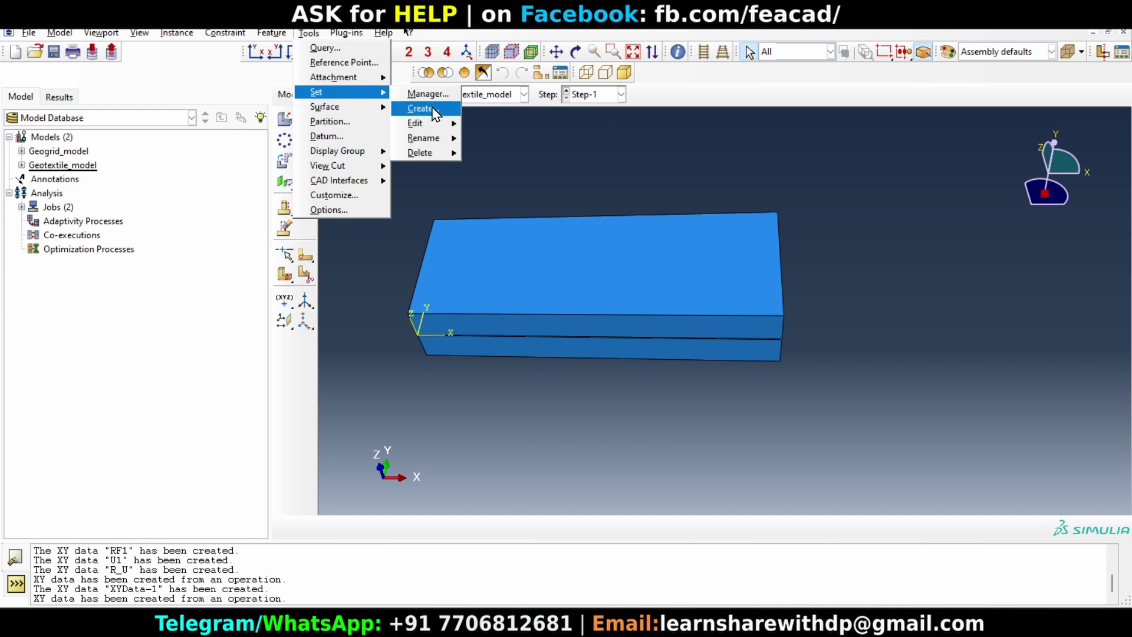
left_click(430, 109)
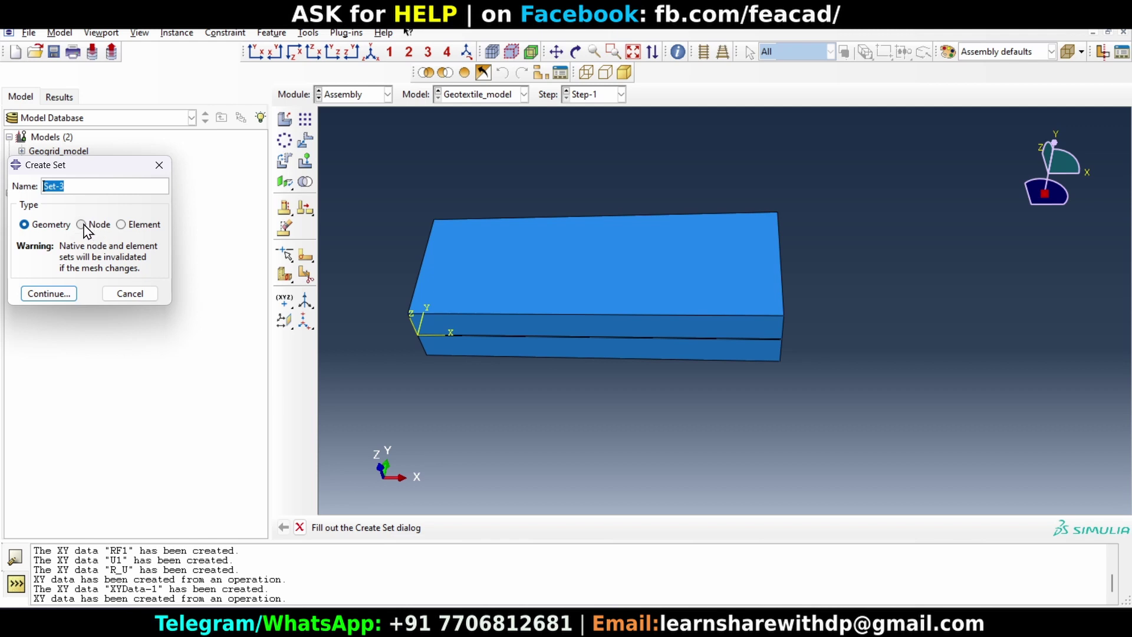
- Make the new set a node set named Node
left_click(81, 224)
left_click_drag(66, 187, 26, 188)
key("BackSpace")
type("Node")
left_click(47, 294)
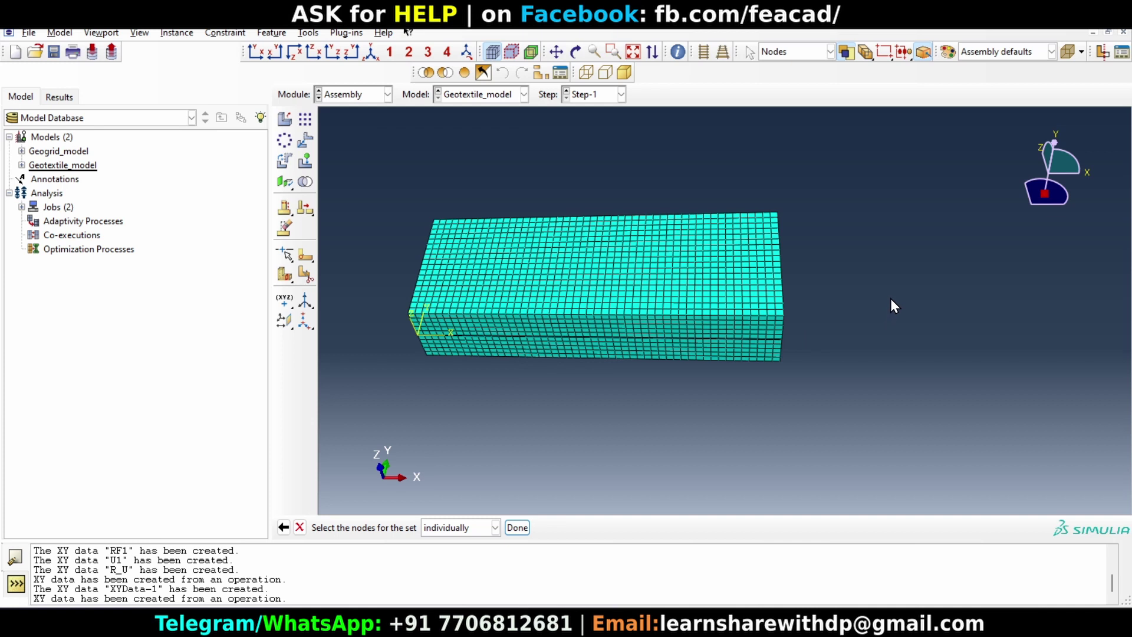
- Pick the single node on the thin layer's edge between the blocks and finish the set
scroll(850, 294, "up", 3)
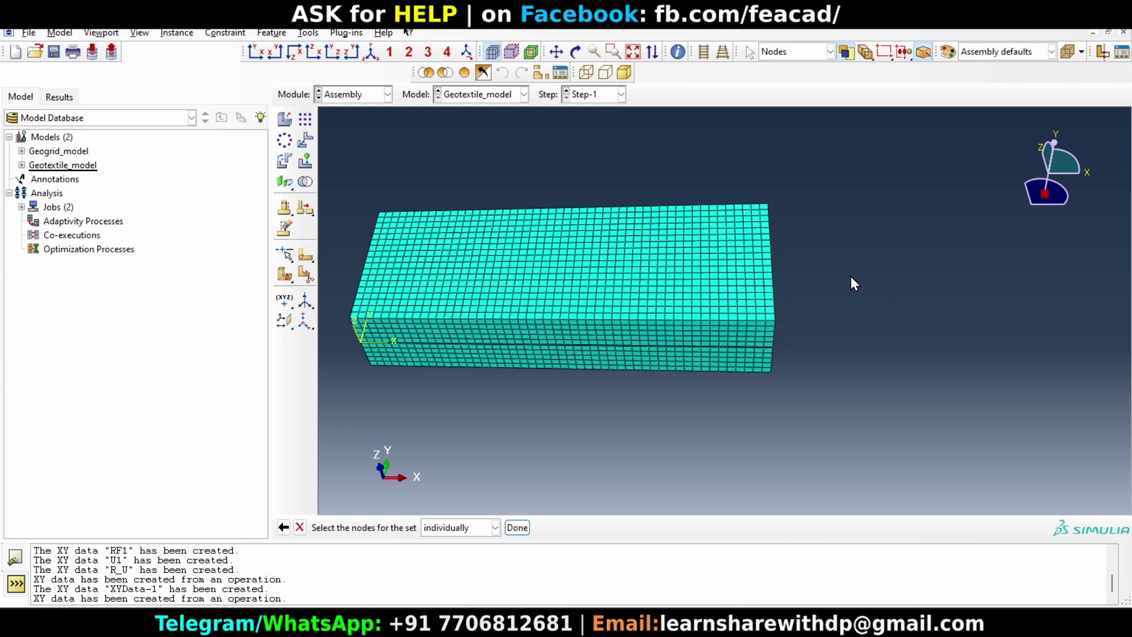
left_click_drag(805, 319, 641, 317, "ctrl+alt")
scroll(727, 262, "up", 6)
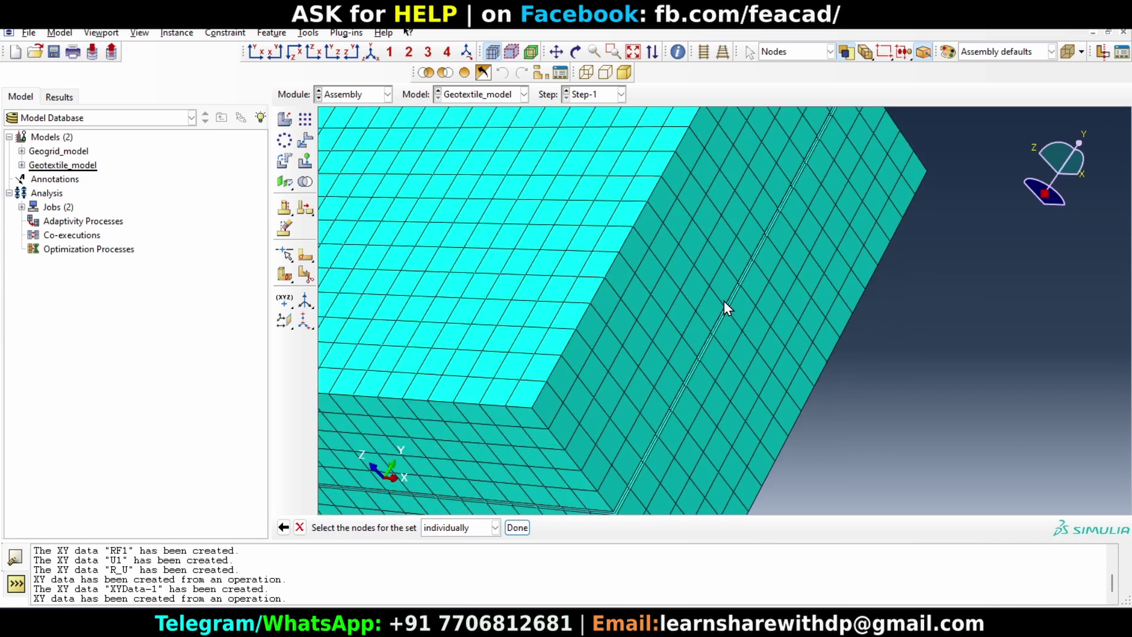
scroll(737, 291, "up", 2)
scroll(751, 277, "down", 5)
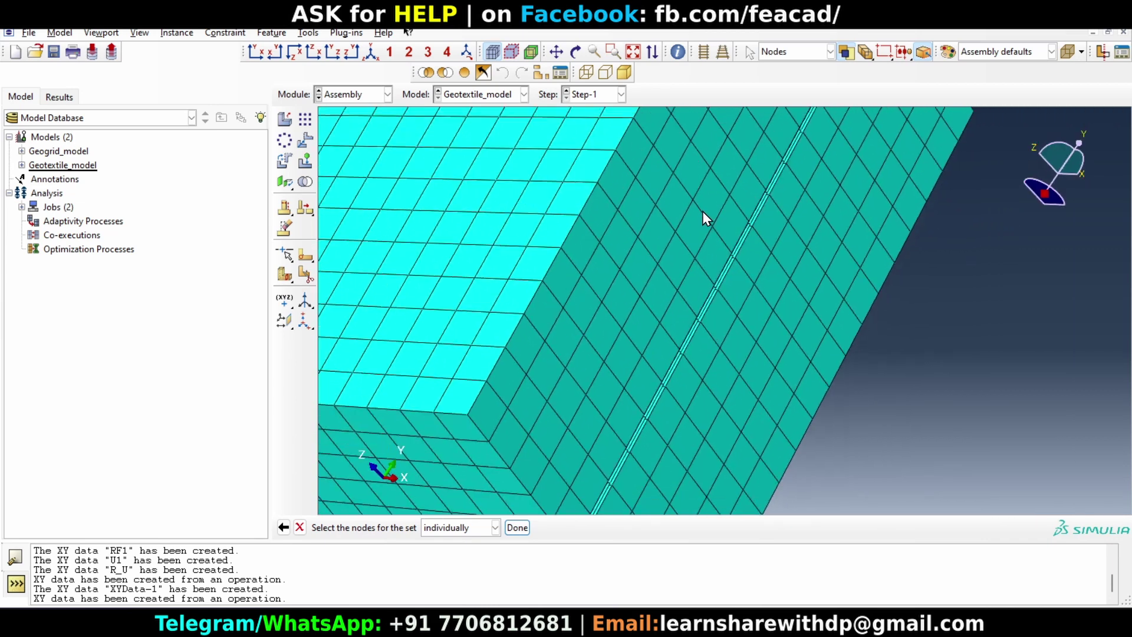
scroll(678, 247, "up", 3)
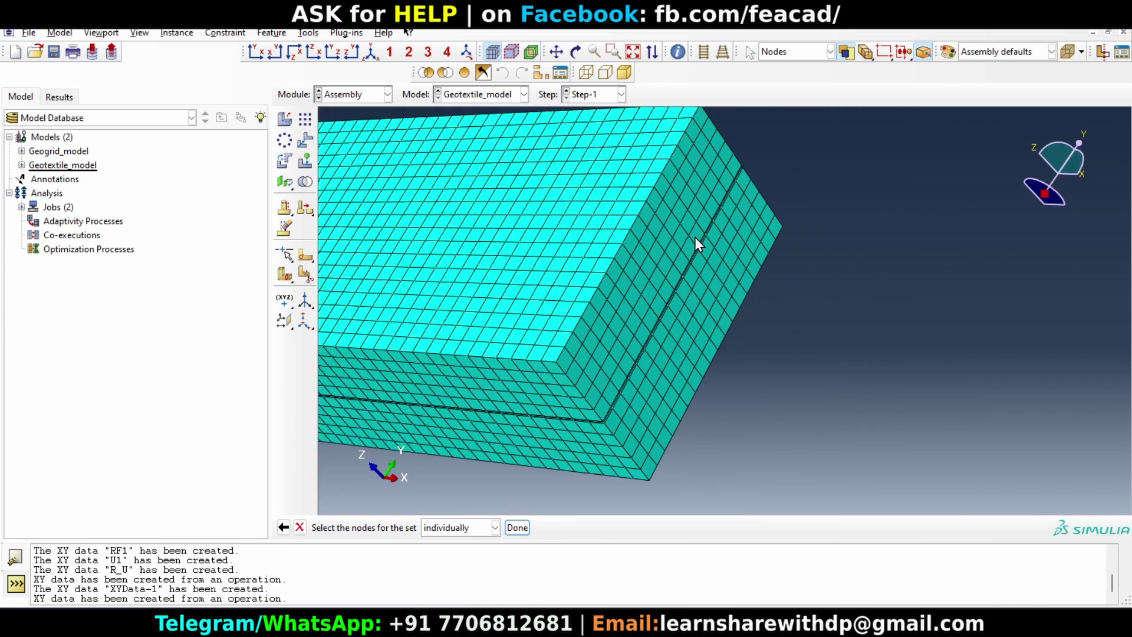
scroll(670, 290, "up", 7)
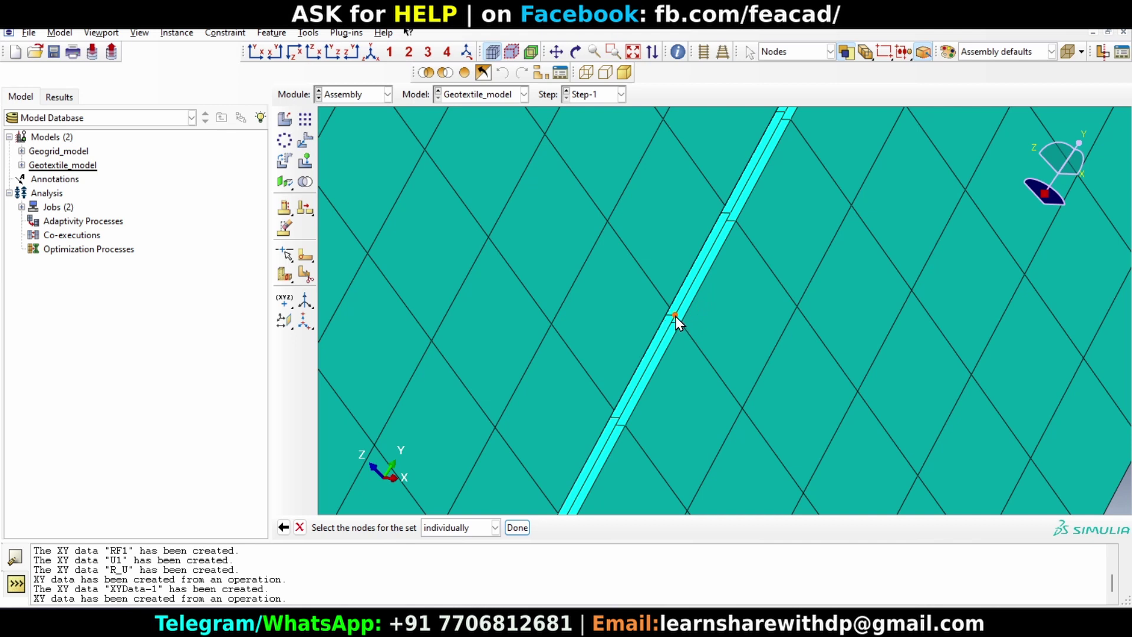
left_click(674, 316)
left_click(517, 528)
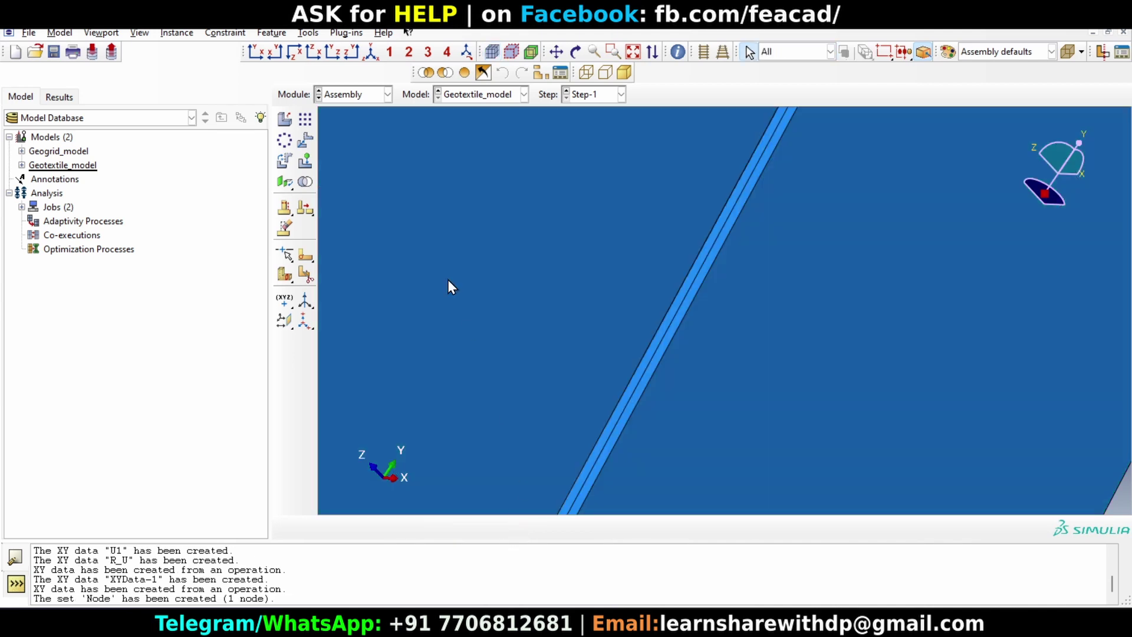
scroll(500, 225, "down", 3)
scroll(601, 255, "down", 3)
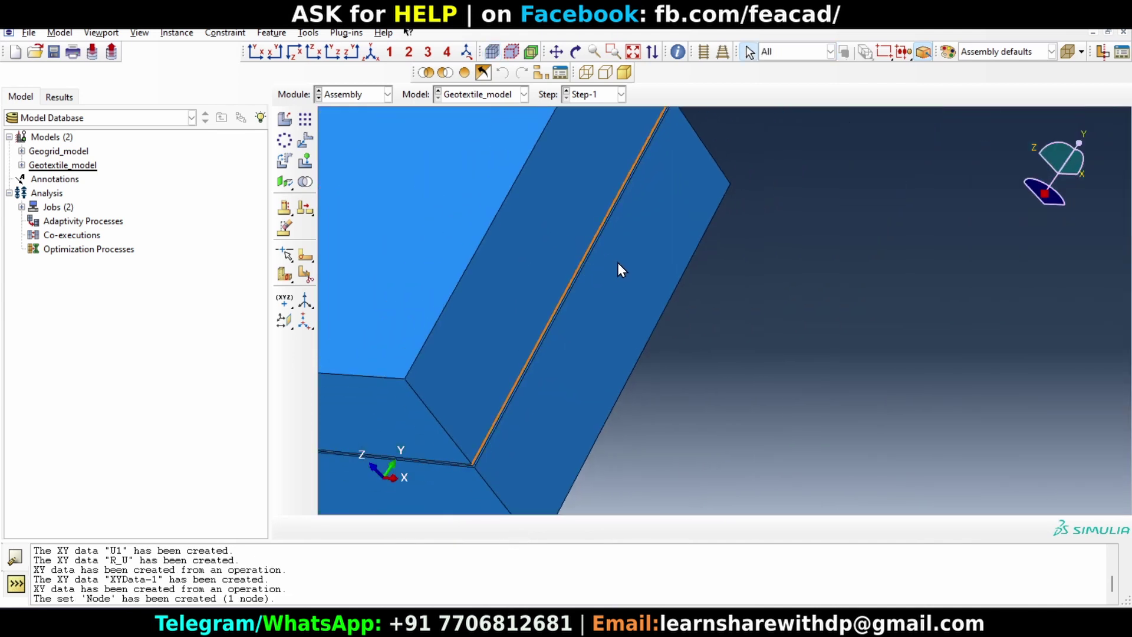
scroll(398, 156, "up", 2)
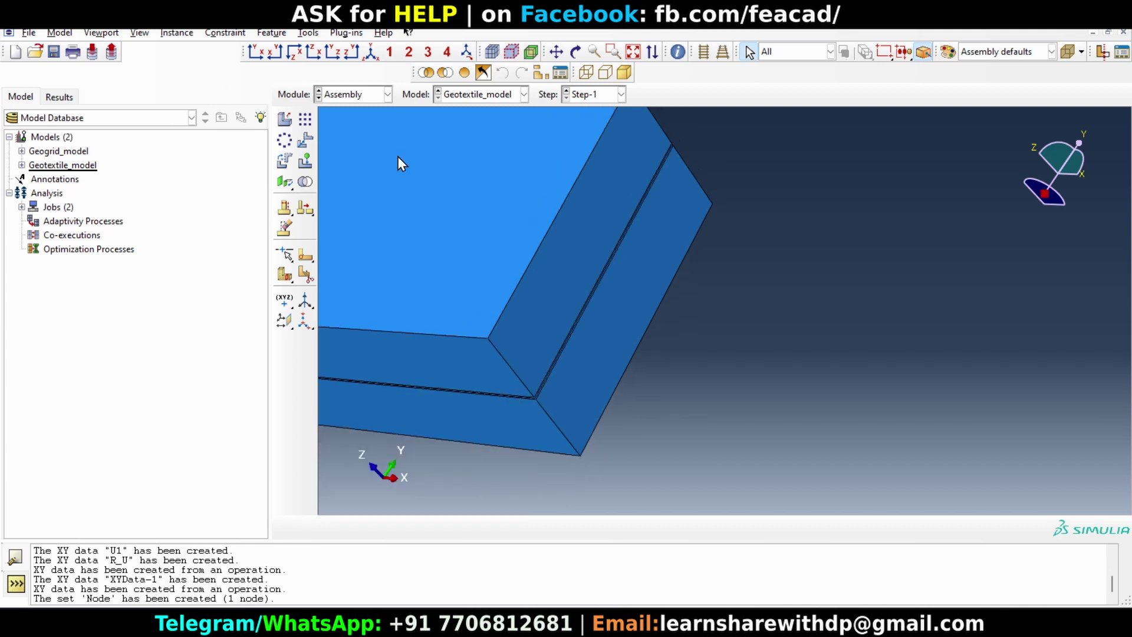
left_click(361, 95)
- Return to the Step module and open the History Output Requests Manager
left_click(358, 155)
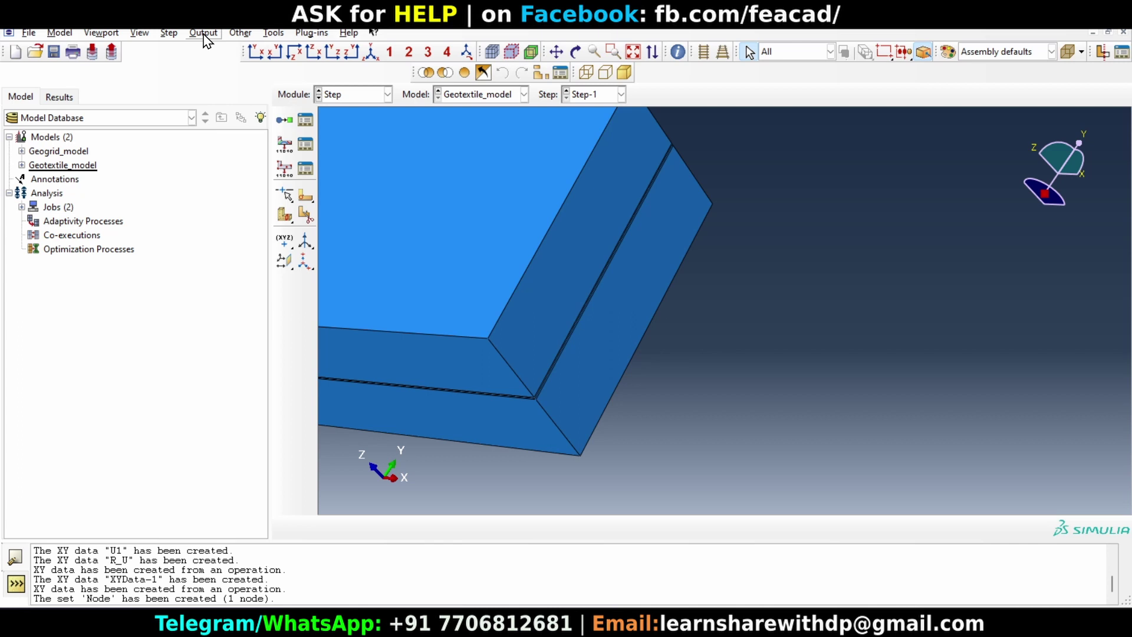
left_click(204, 37)
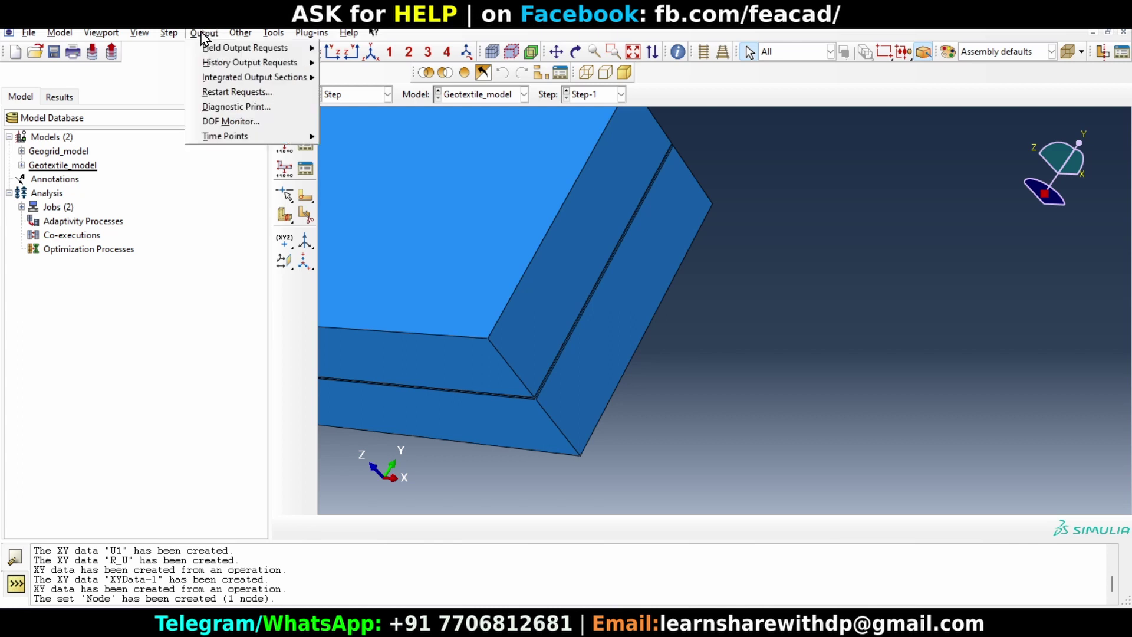
mouse_move(209, 61)
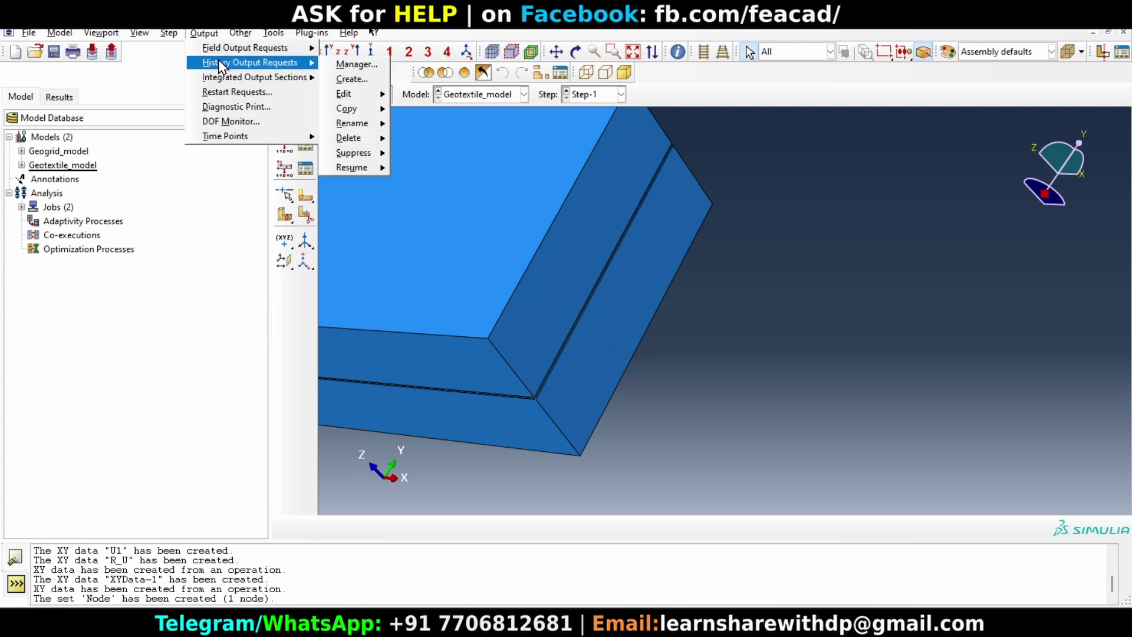
left_click(356, 65)
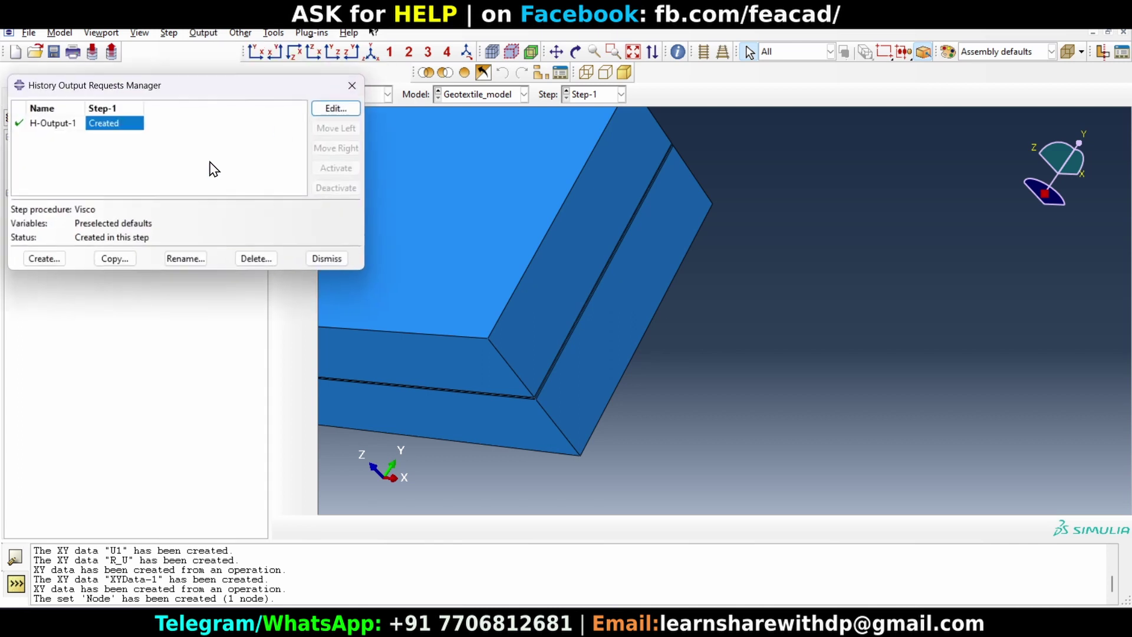
- Create a new history output request named Force
left_click(44, 259)
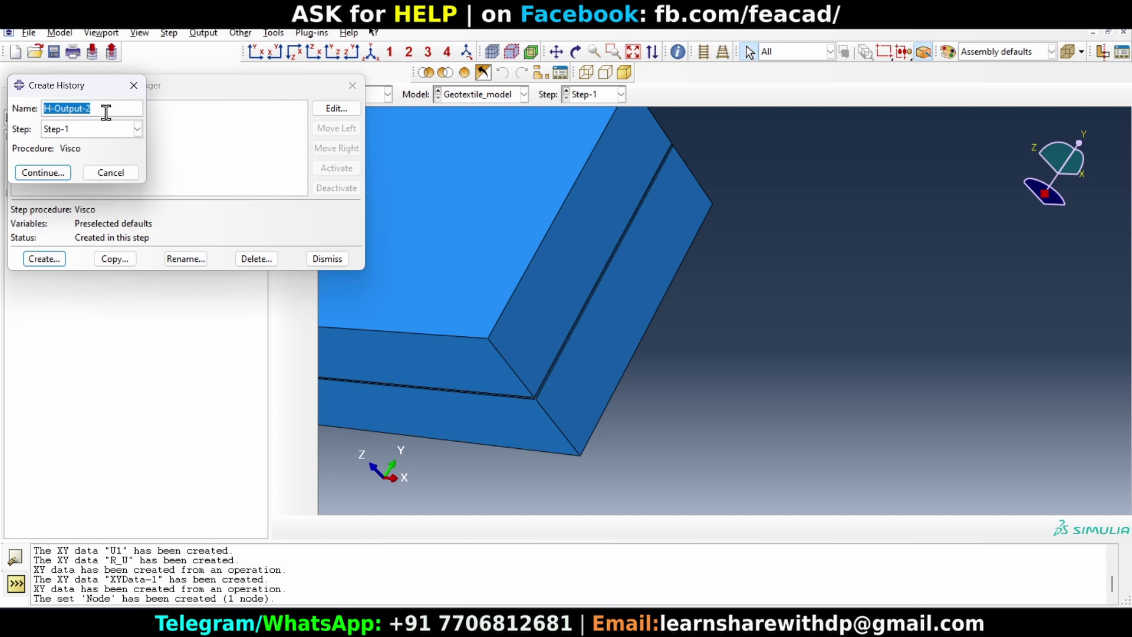
type("Foce")
key("BackSpace")
key("BackSpace")
type("rce")
left_click(50, 173)
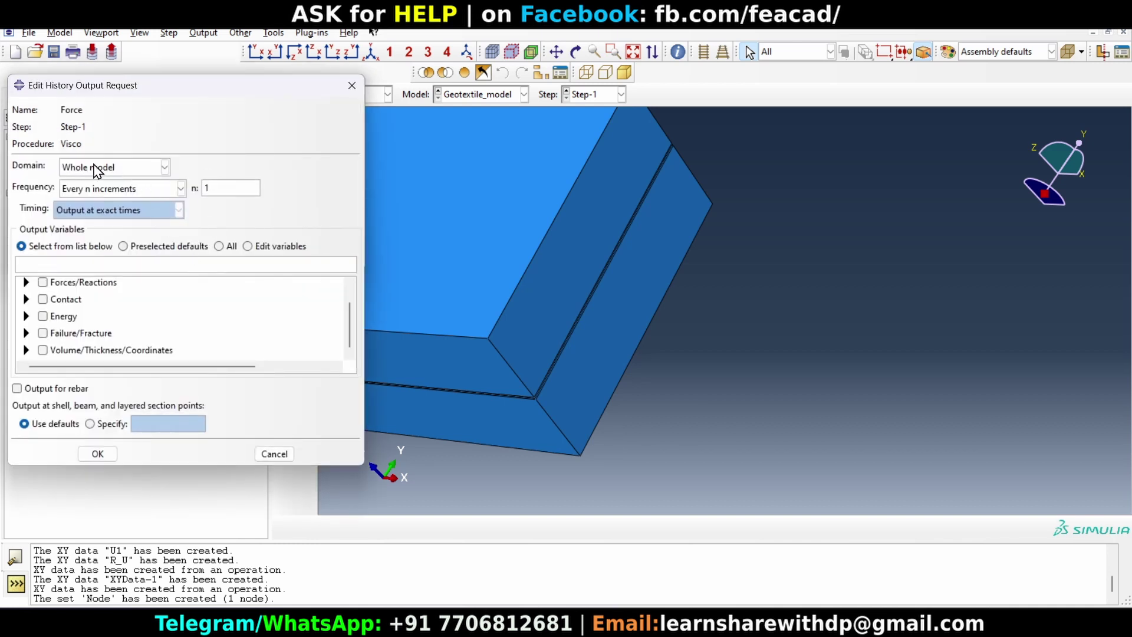
- Set the Force request's output domain to the Node set
left_click(115, 168)
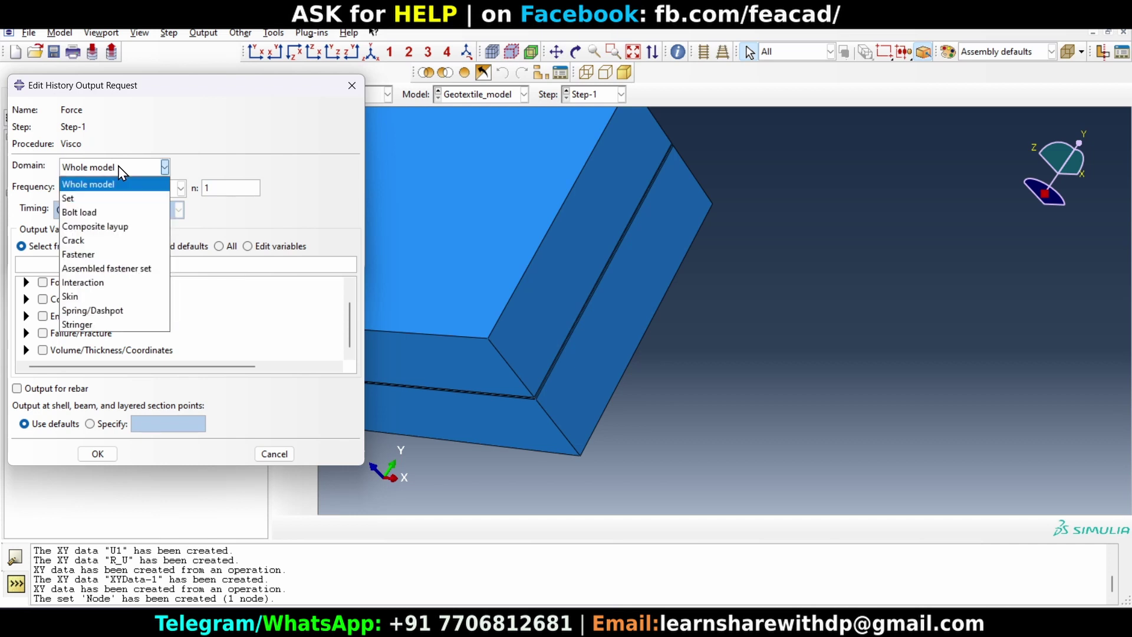
left_click(118, 198)
left_click(212, 170)
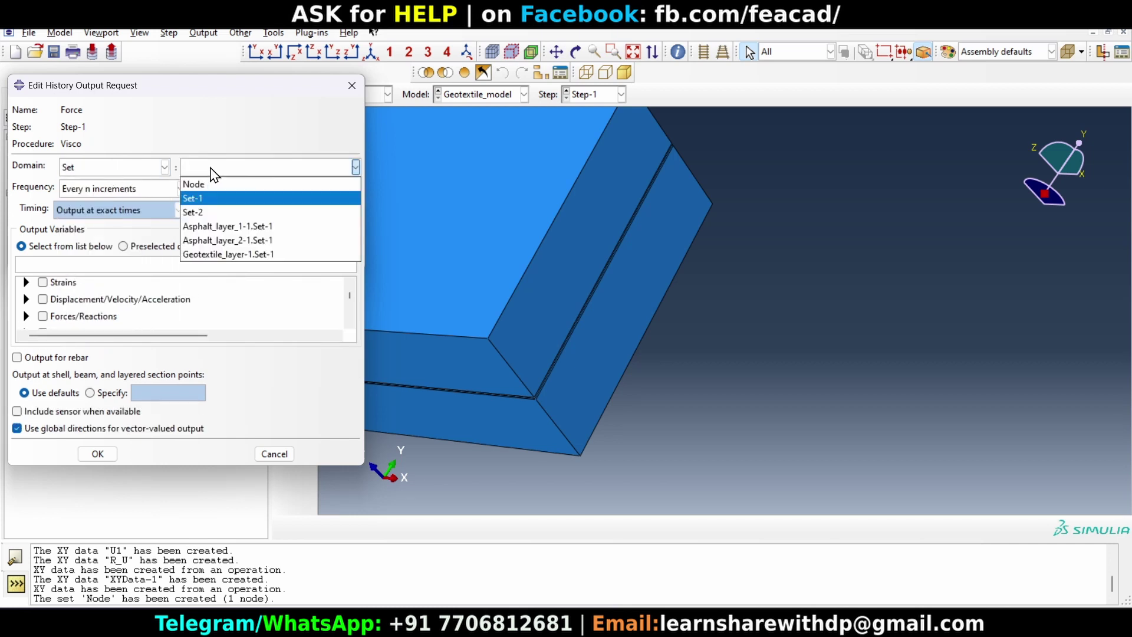
left_click(213, 183)
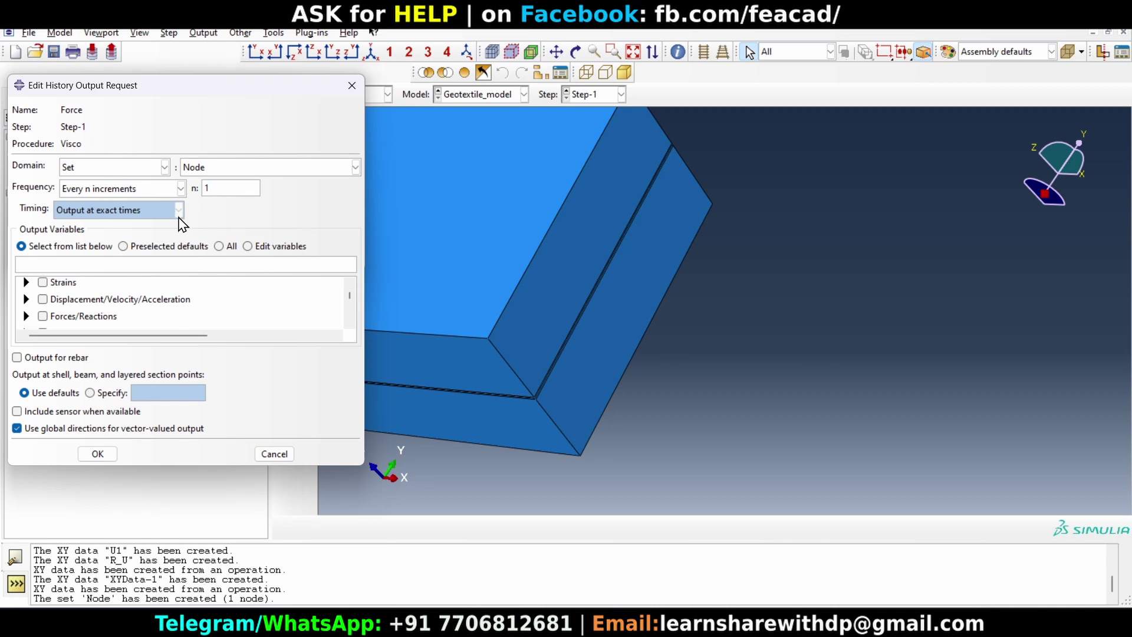
- Select displacement component U1 for output
double_click(144, 299)
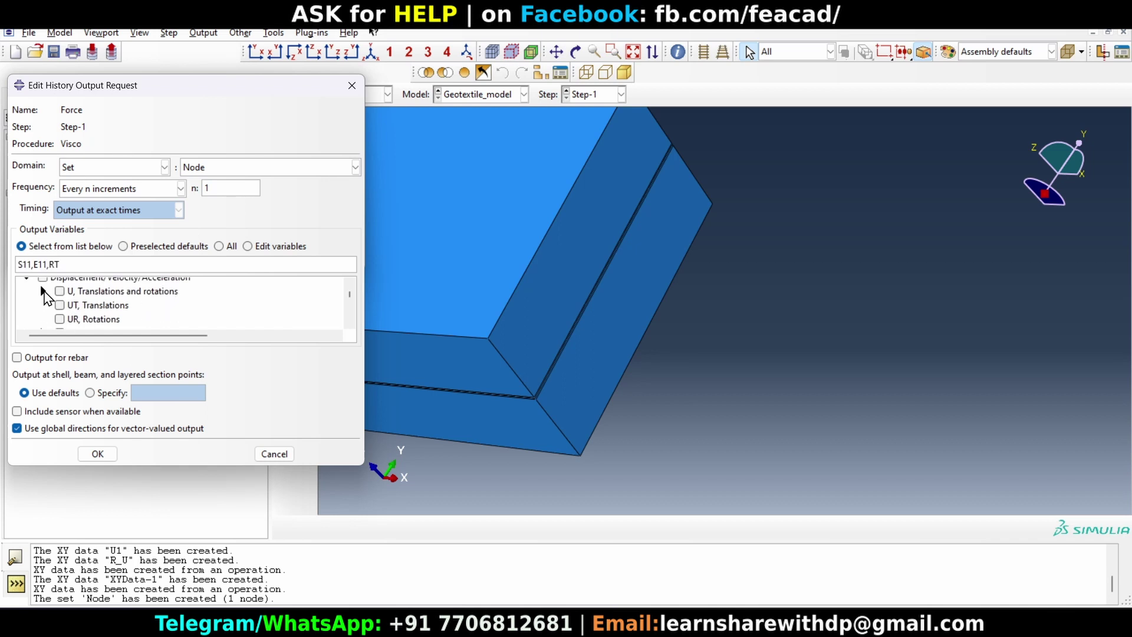
left_click(43, 291)
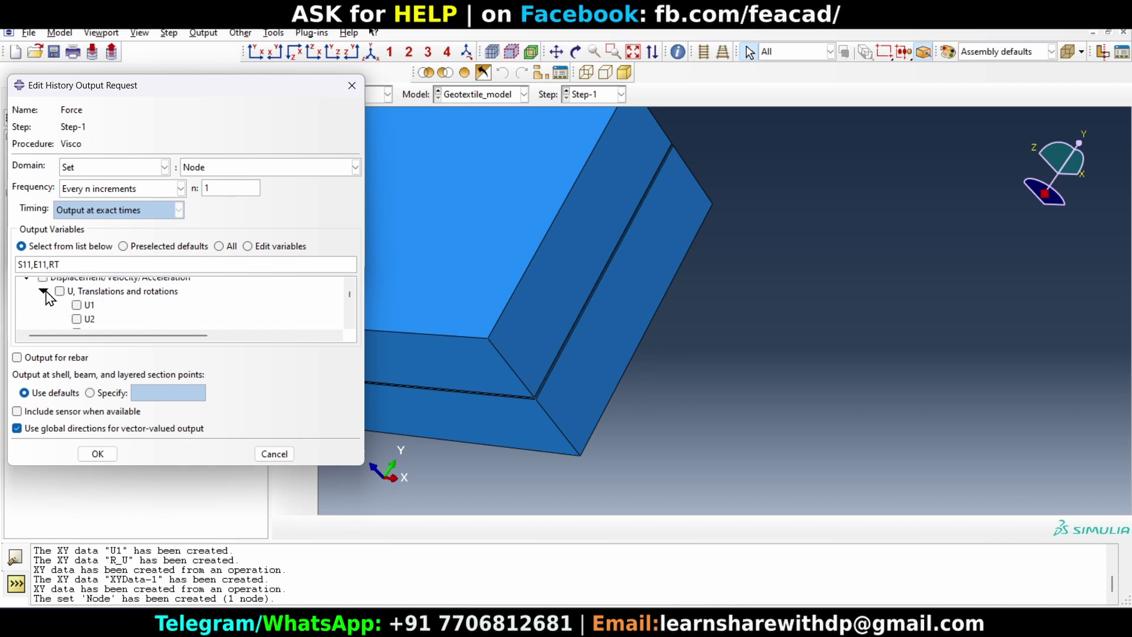
left_click(76, 304)
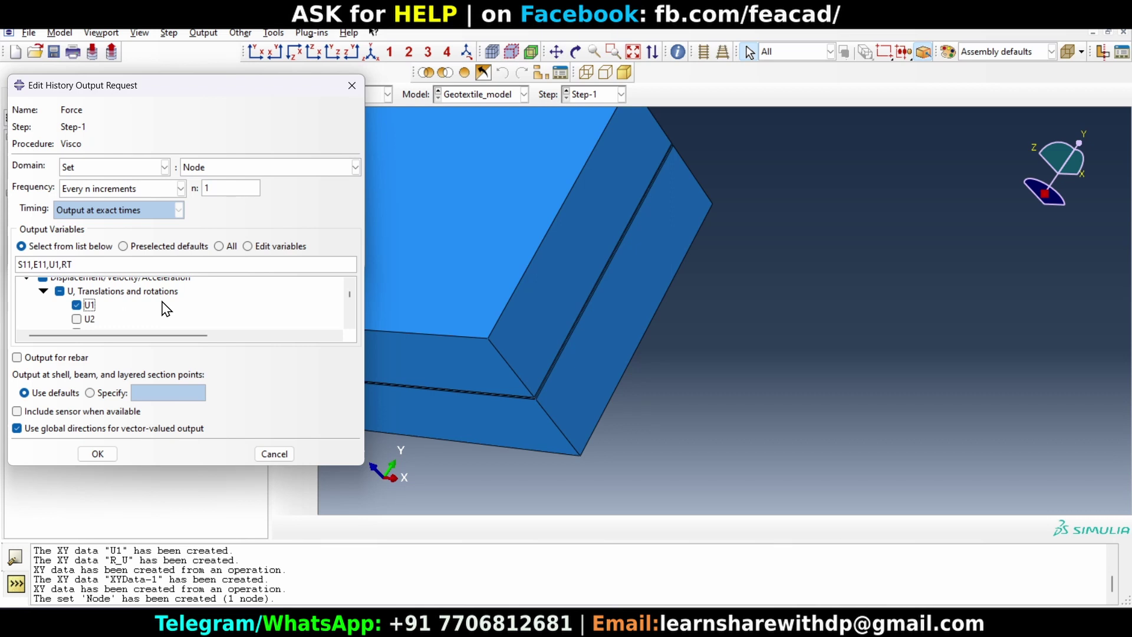
scroll(166, 307, "up", 1)
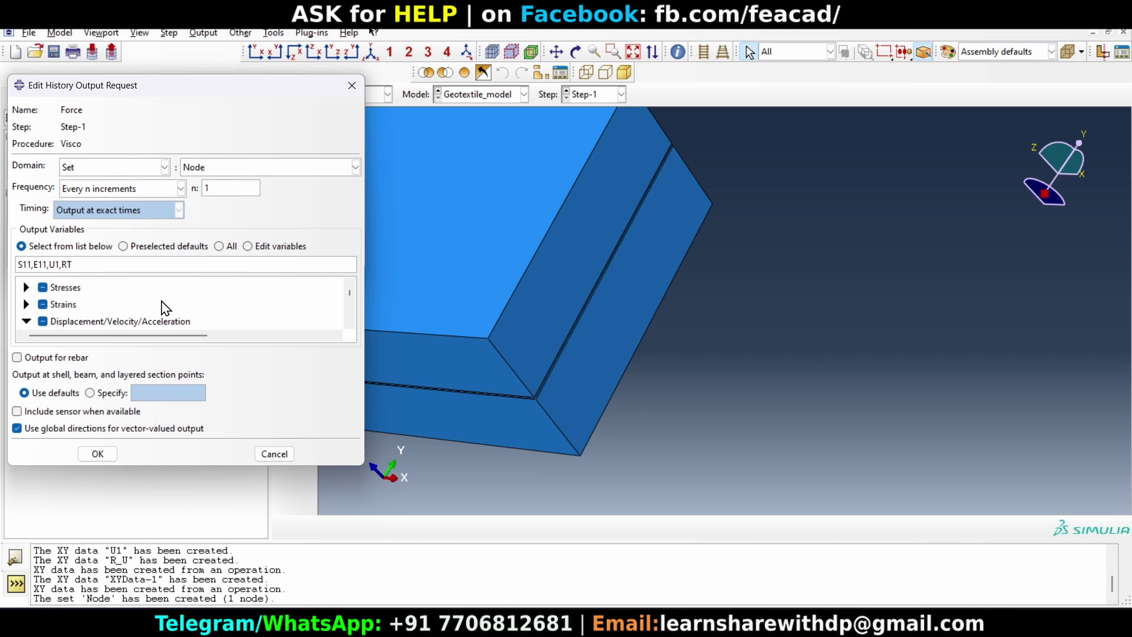
left_click(26, 321)
scroll(147, 305, "down", 2)
scroll(146, 306, "down", 1)
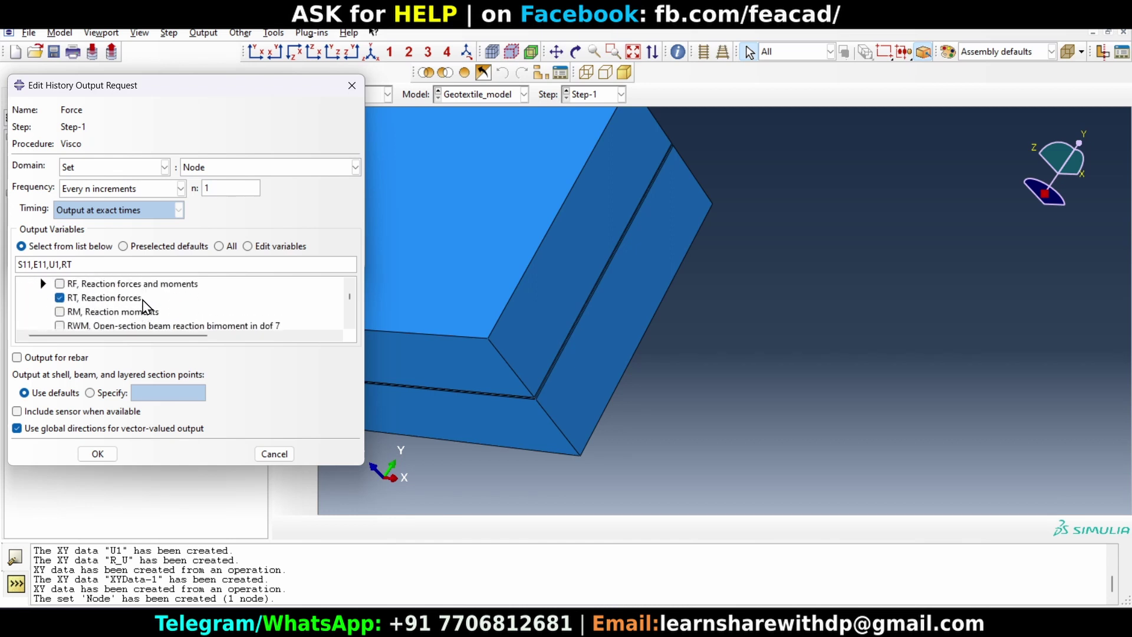
scroll(146, 306, "up", 1)
- Swap RT for reaction force RF1, save the request and close the manager
left_click(60, 322)
left_click(43, 307)
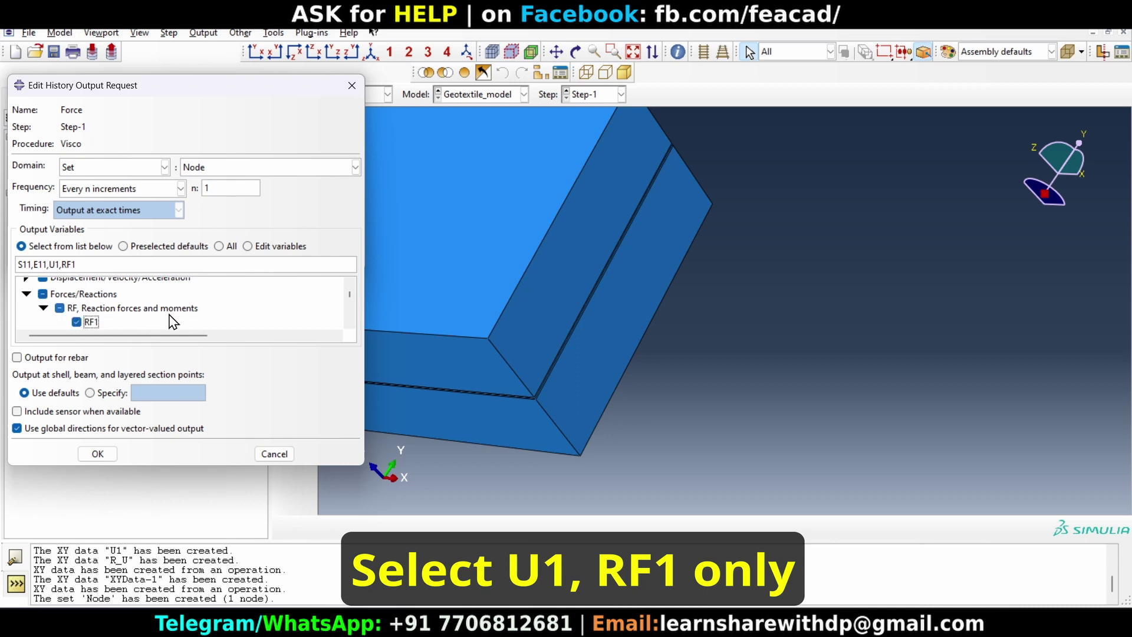
scroll(176, 319, "down", 1)
scroll(179, 321, "up", 1)
left_click(97, 454)
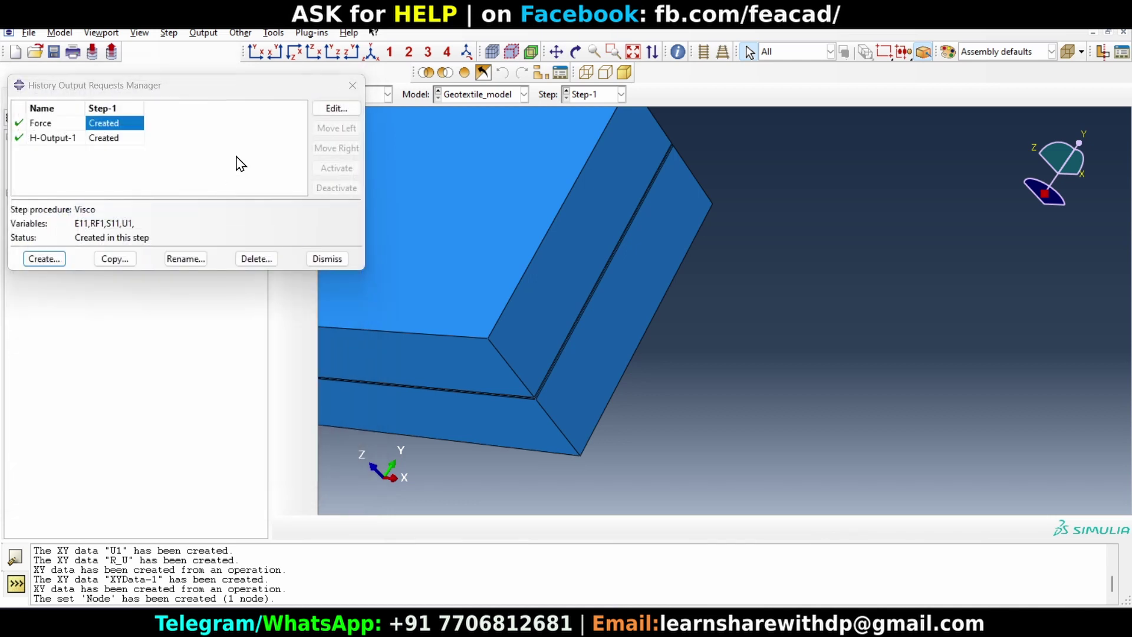
left_click(352, 86)
left_click(346, 95)
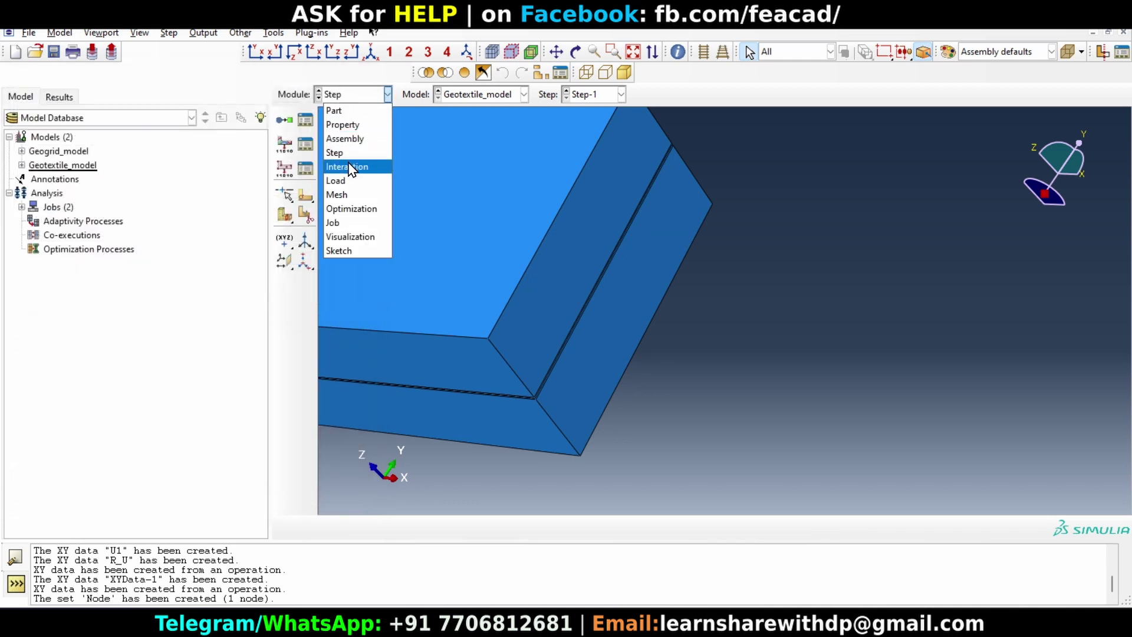
- Resubmit Geotextile_job from the Job module, overwriting old files, and open its results
left_click(355, 222)
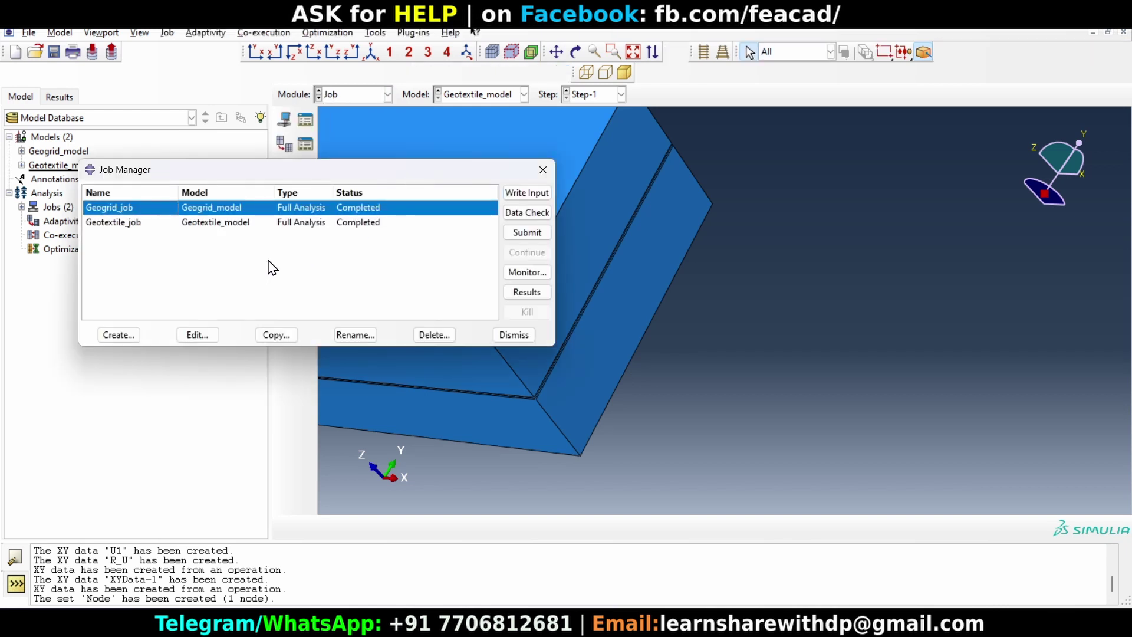
left_click(209, 222)
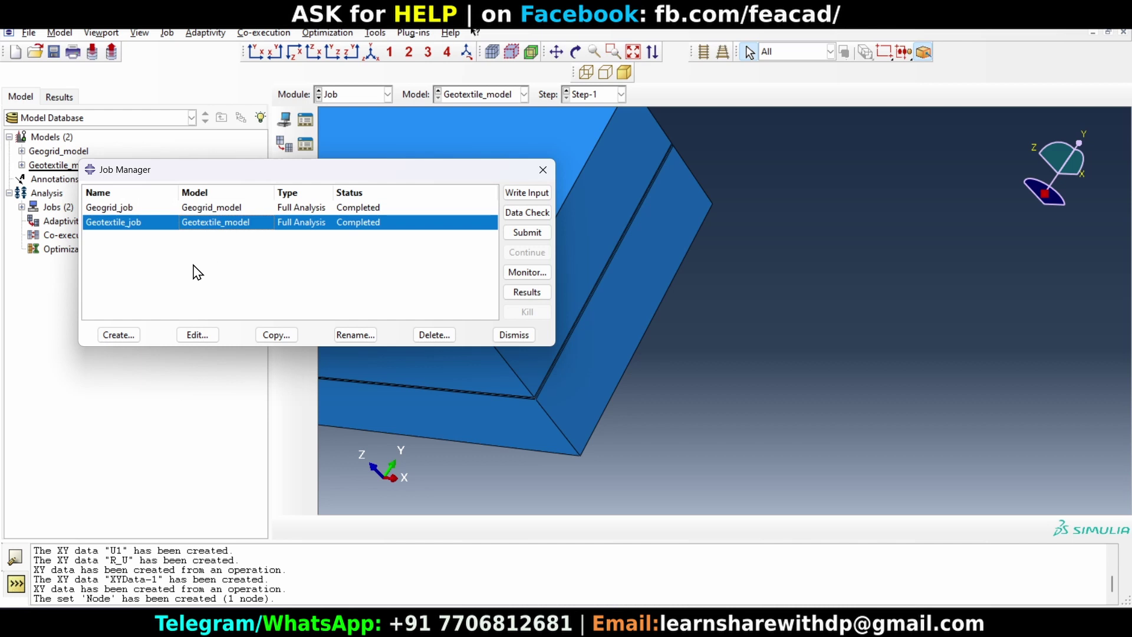
left_click(525, 235)
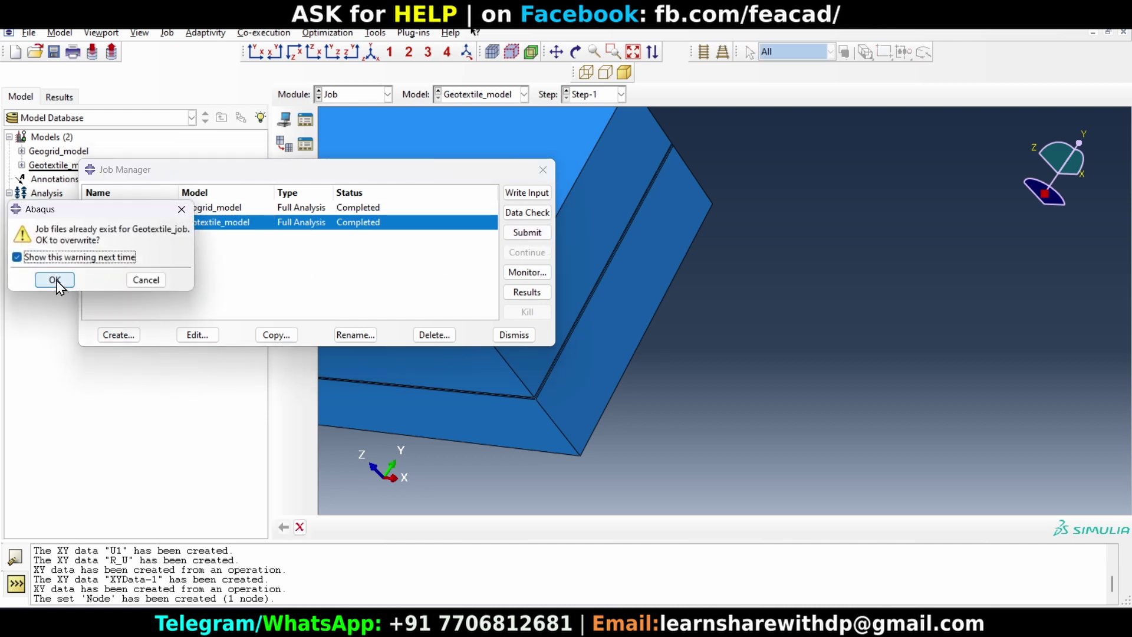
left_click(54, 276)
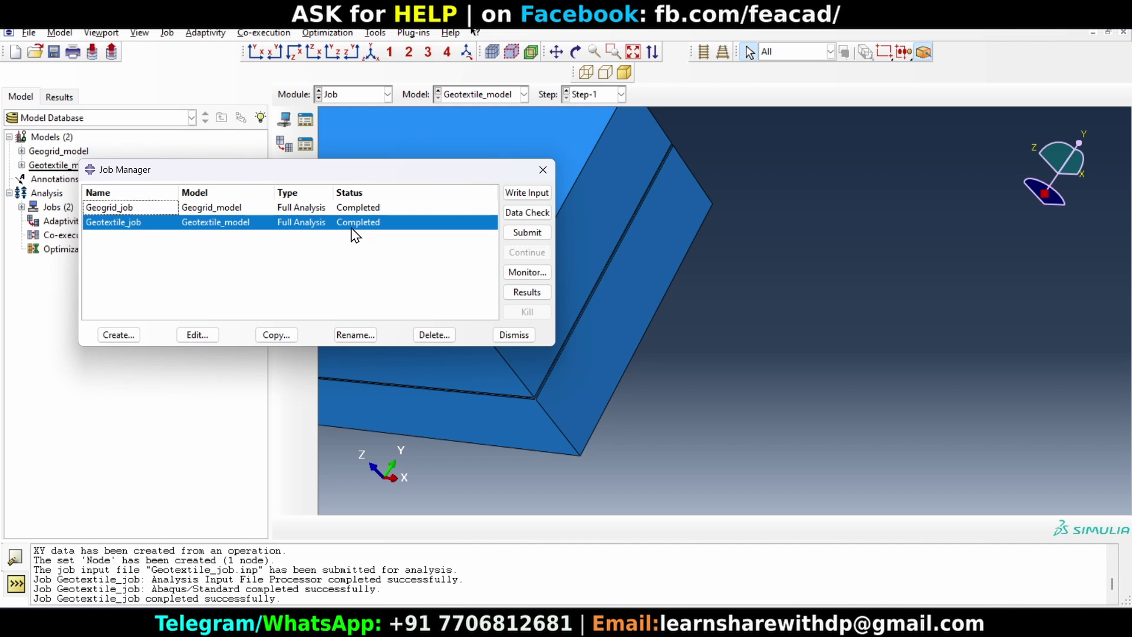
left_click(521, 294)
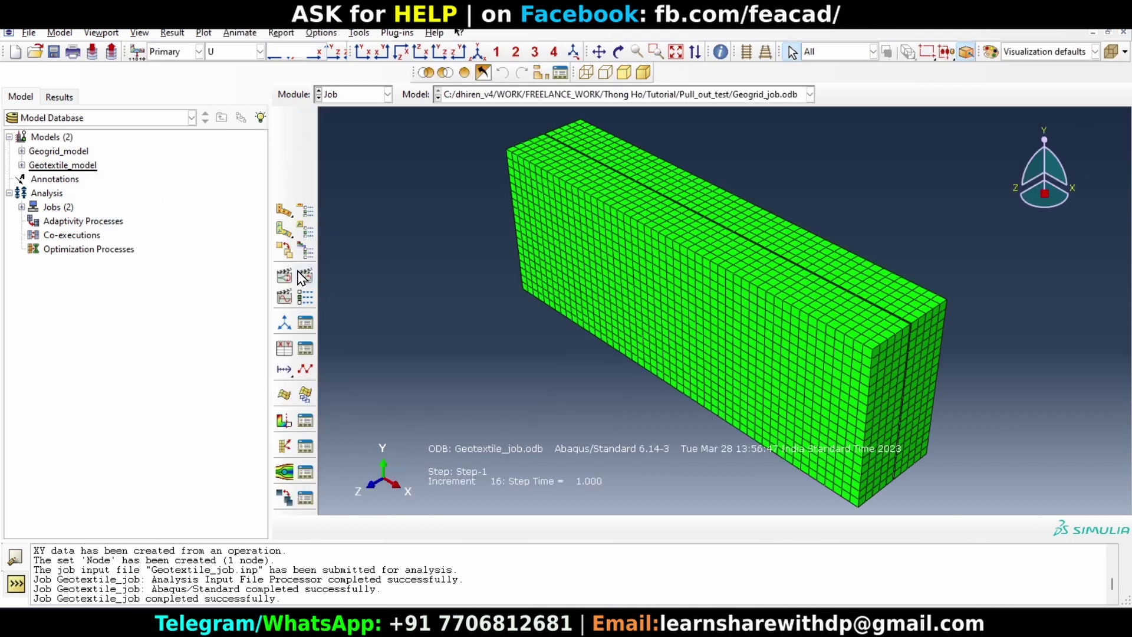
- Plot Mises stress contours on the deformed shape and bring up the History Output list
left_click(284, 188)
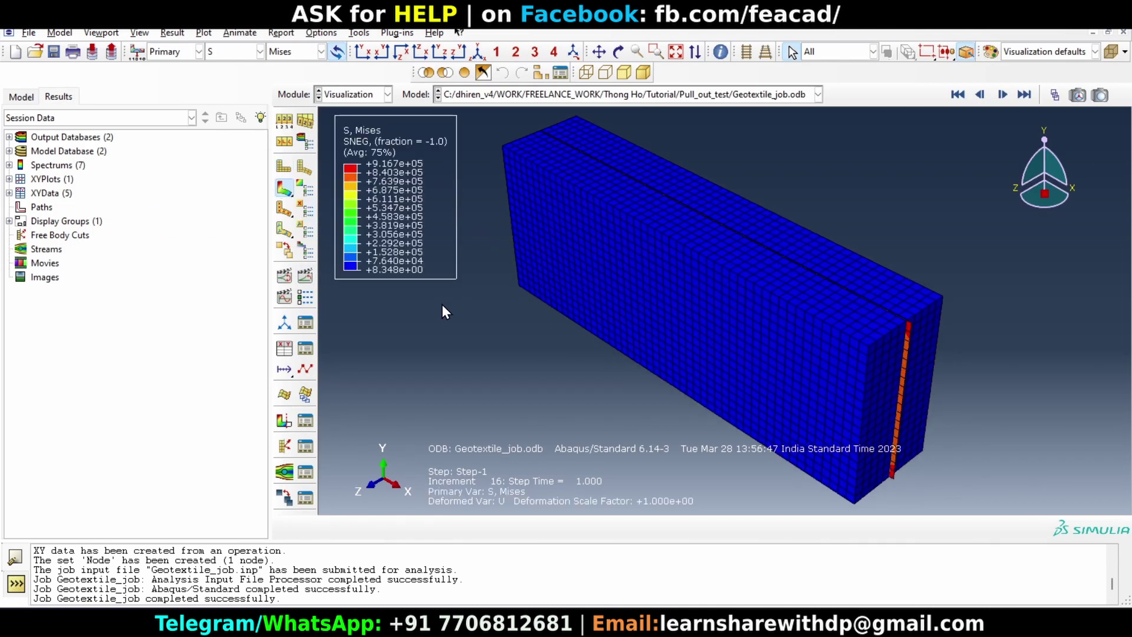
left_click(172, 33)
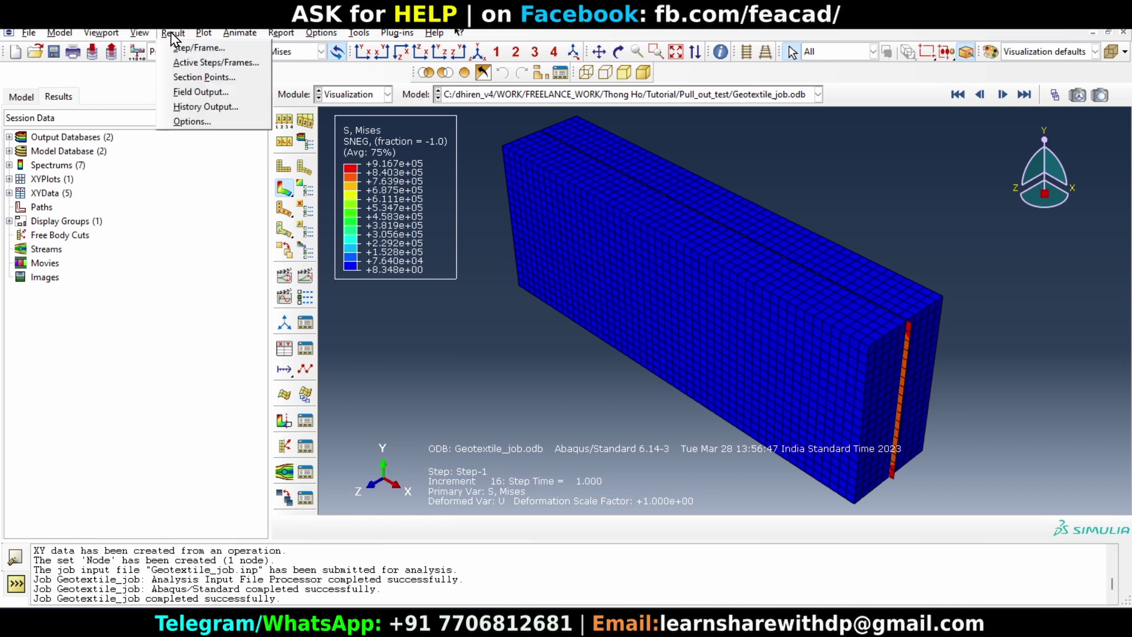
left_click(195, 112)
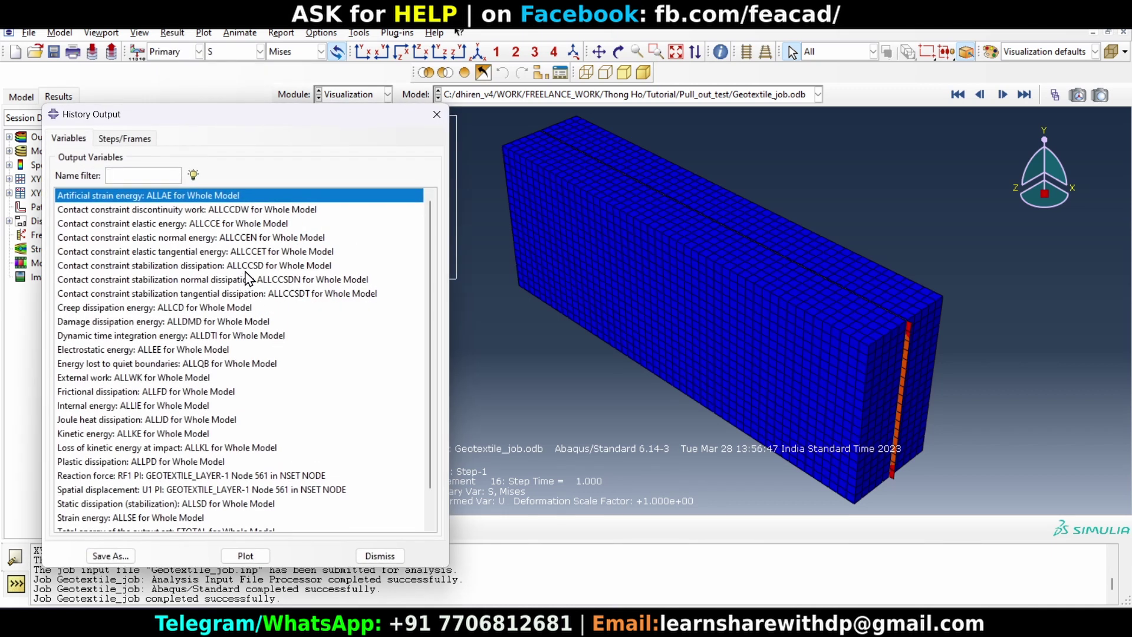
- Save the U1 displacement history as XY data U1_x without plotting
scroll(250, 277, "down", 1)
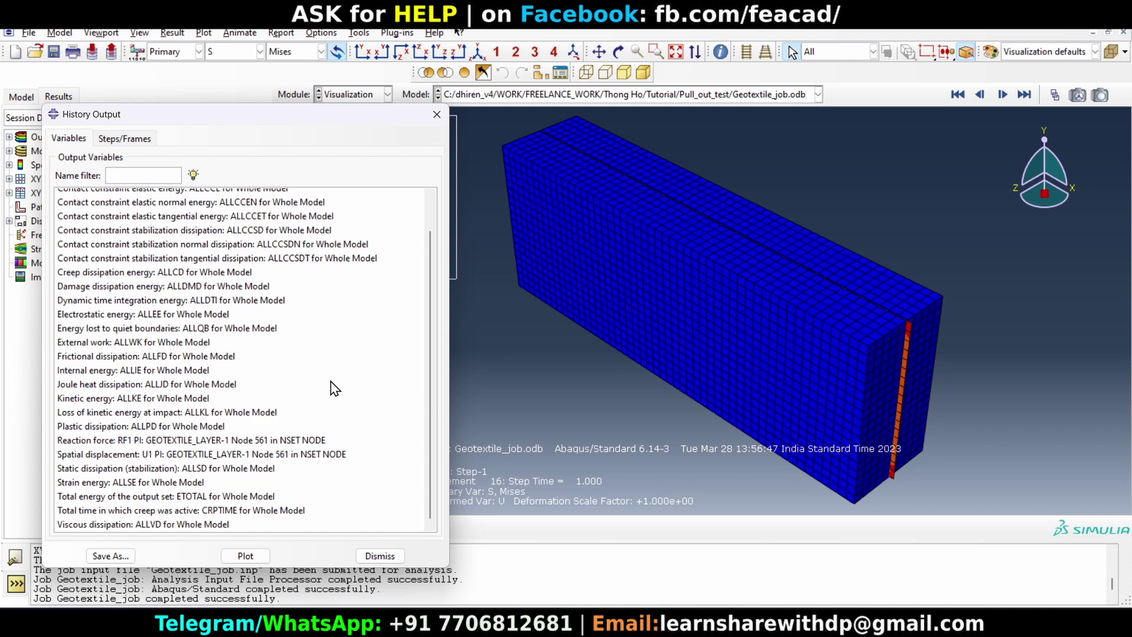
left_click(63, 442)
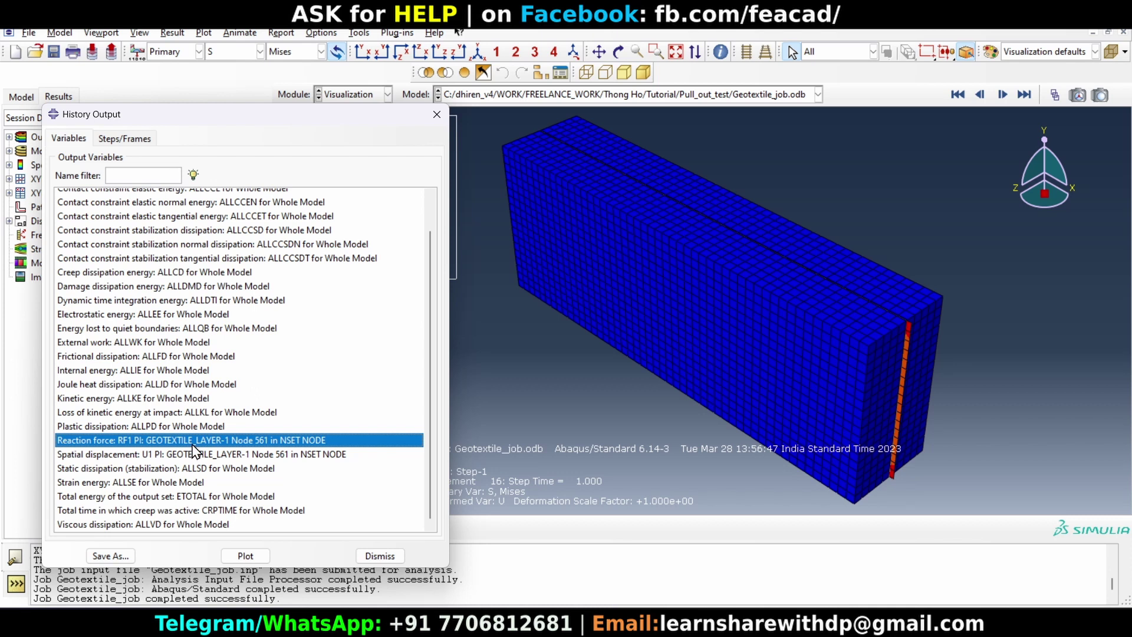
left_click(126, 457)
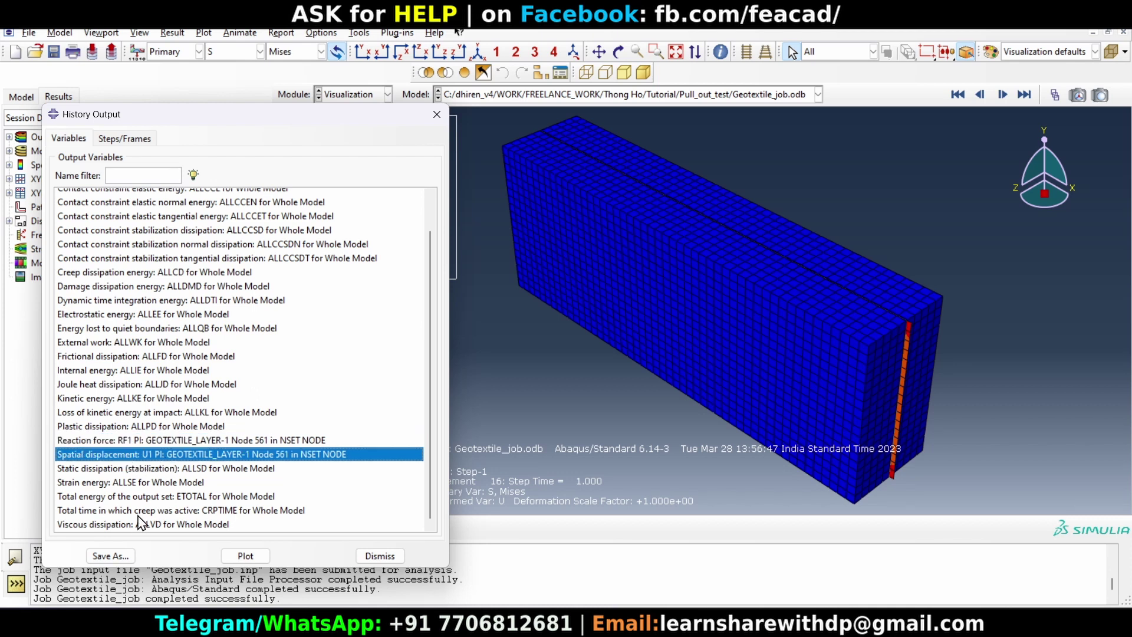
left_click(111, 555)
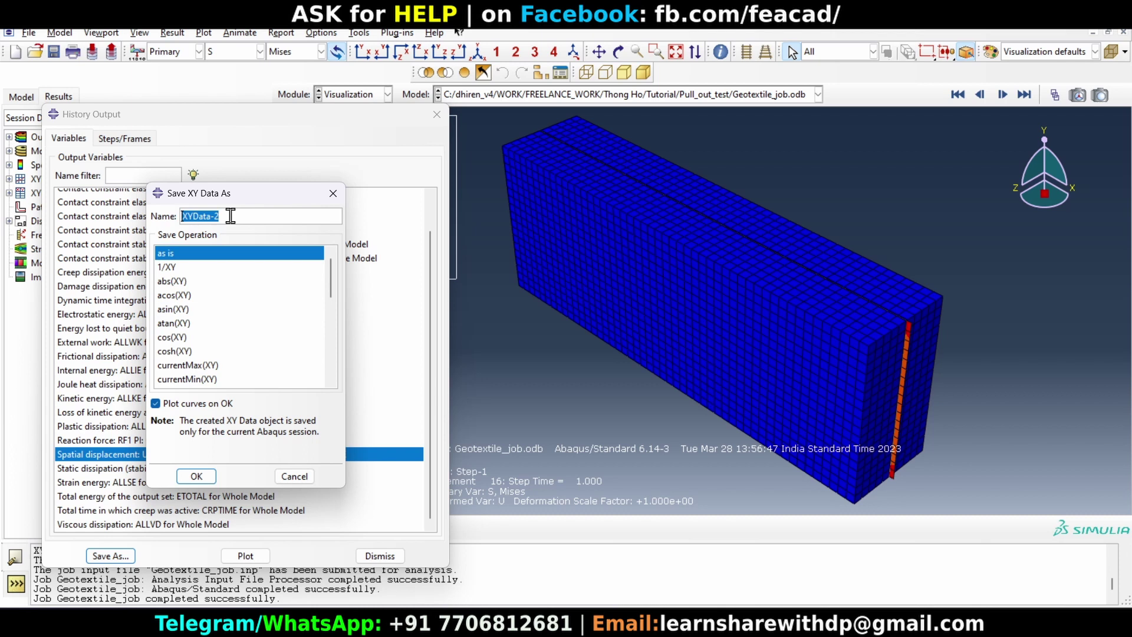
type("U1")
left_click(197, 406)
left_click(196, 476)
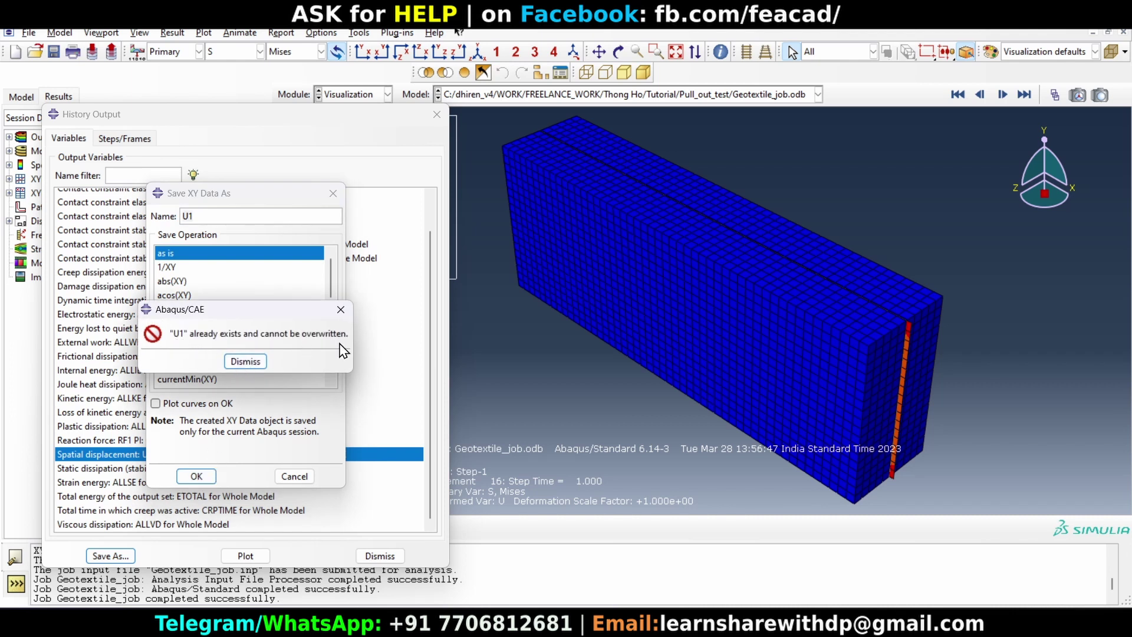
left_click(245, 361)
left_click(214, 216)
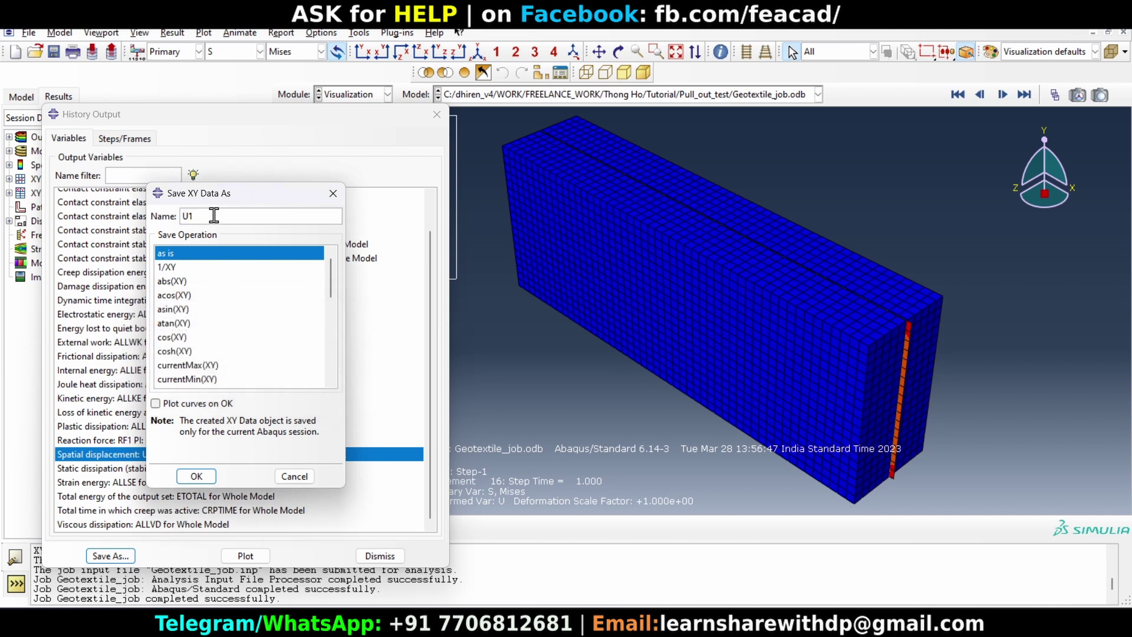
left_click(196, 476)
- Save the RF1 reaction force history as XY data RF1_x without plotting
left_click(100, 443)
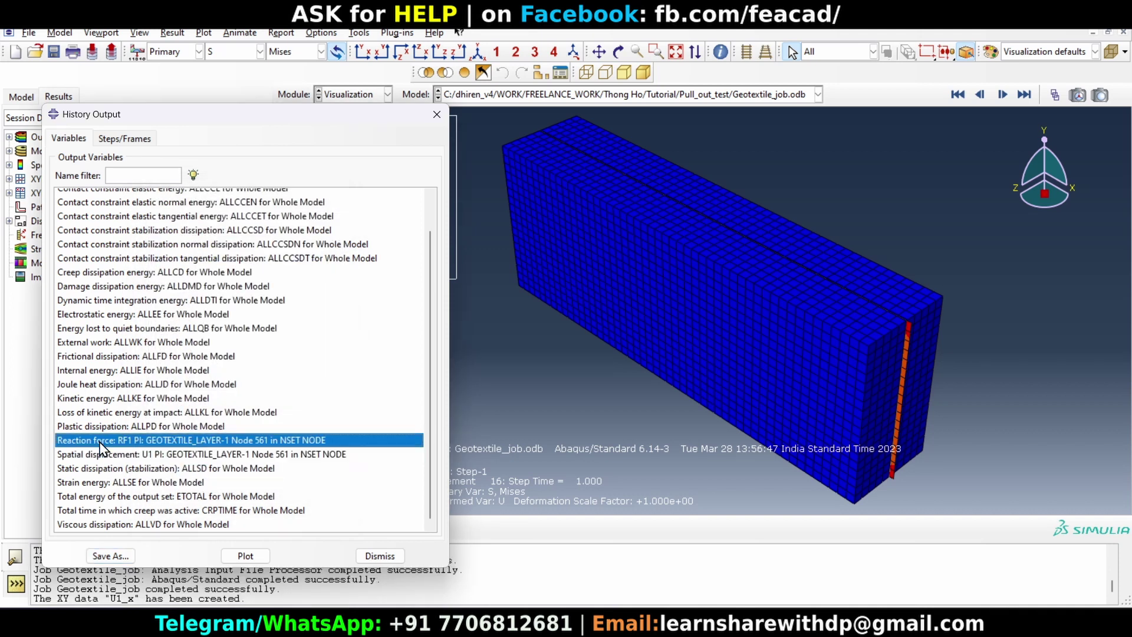
left_click(110, 555)
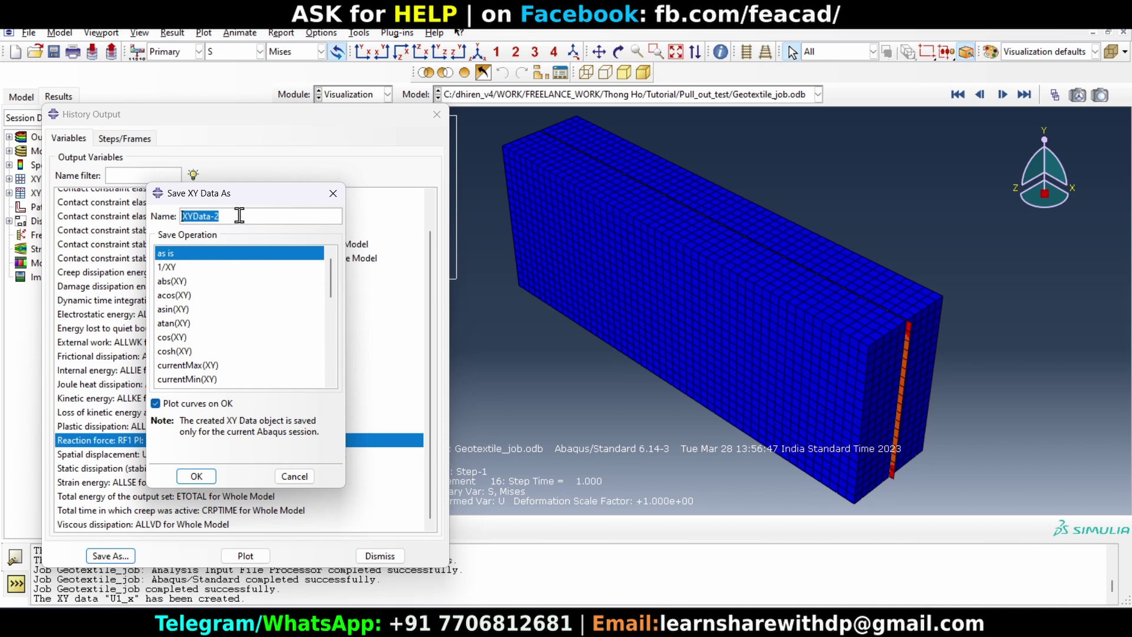
type("RF1_x")
left_click(195, 403)
left_click(195, 479)
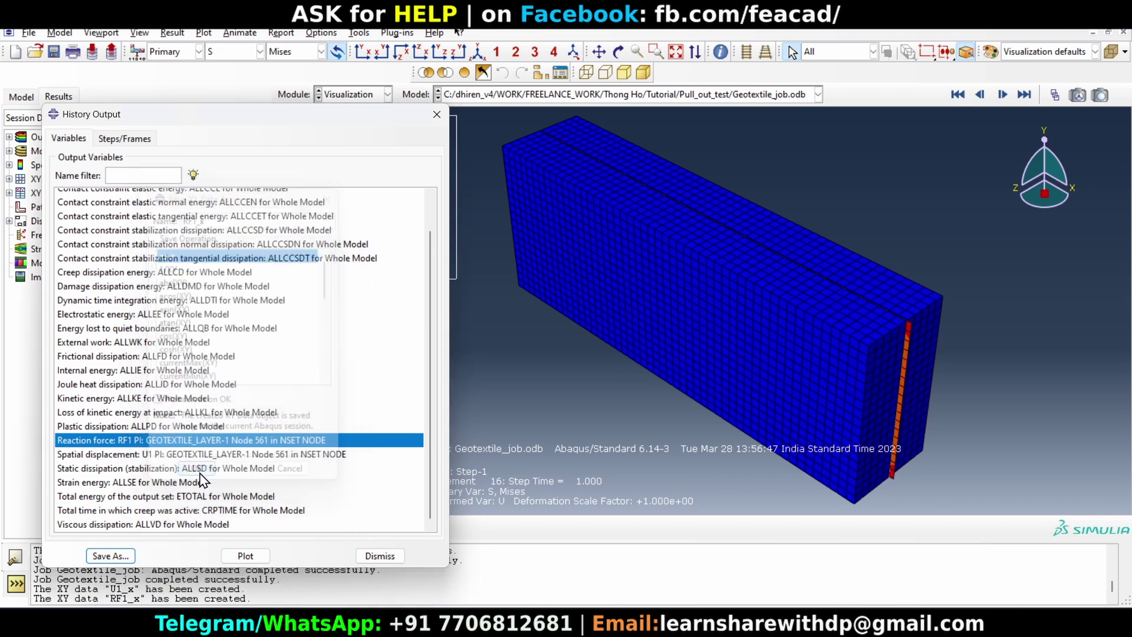
- Open the XY Data Manager, select U1_x and begin creating new XY data
left_click(369, 557)
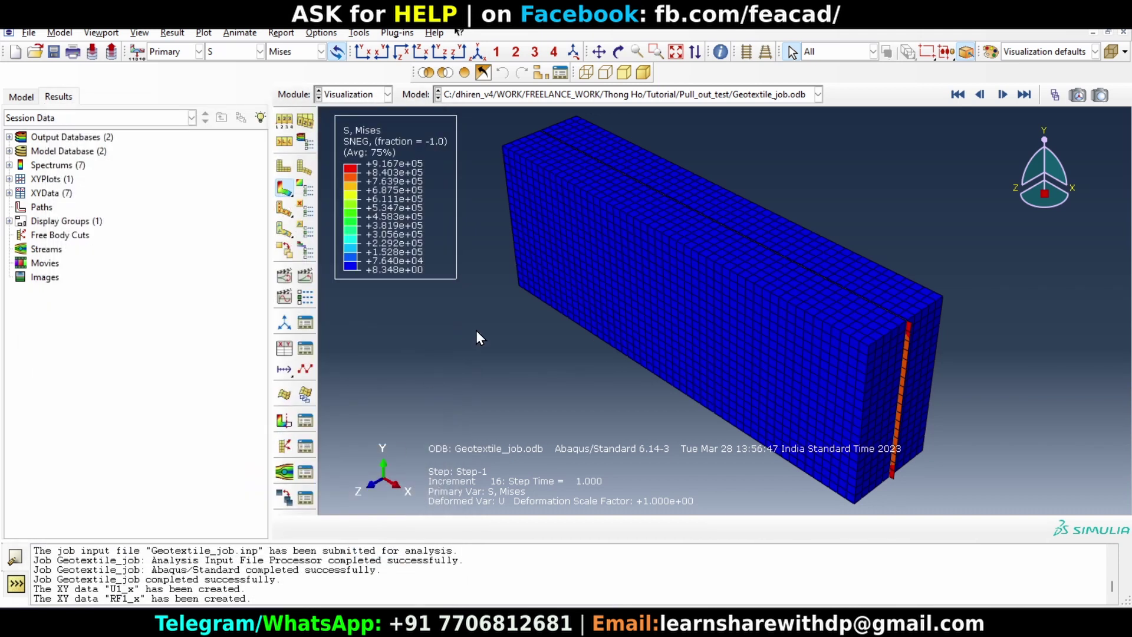
left_click(361, 33)
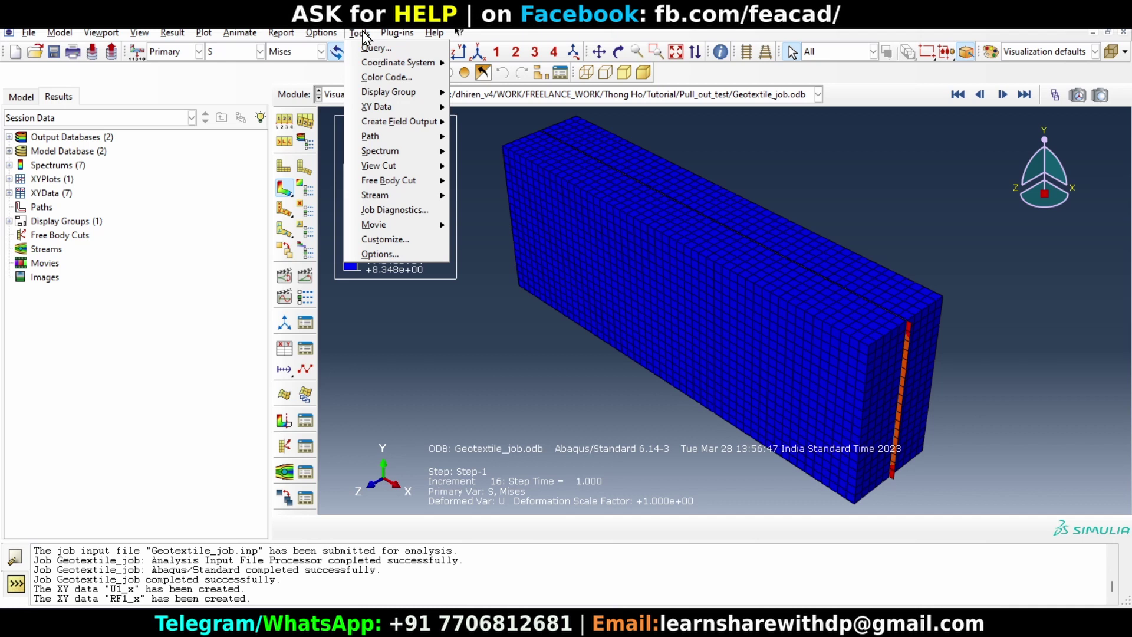
mouse_move(397, 112)
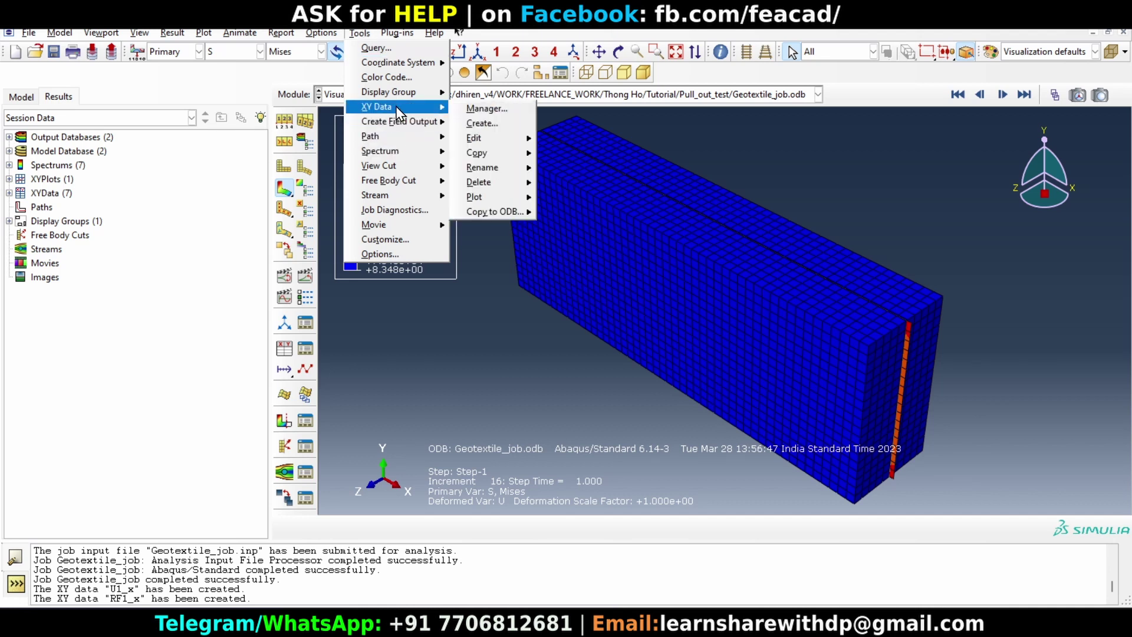
left_click(486, 108)
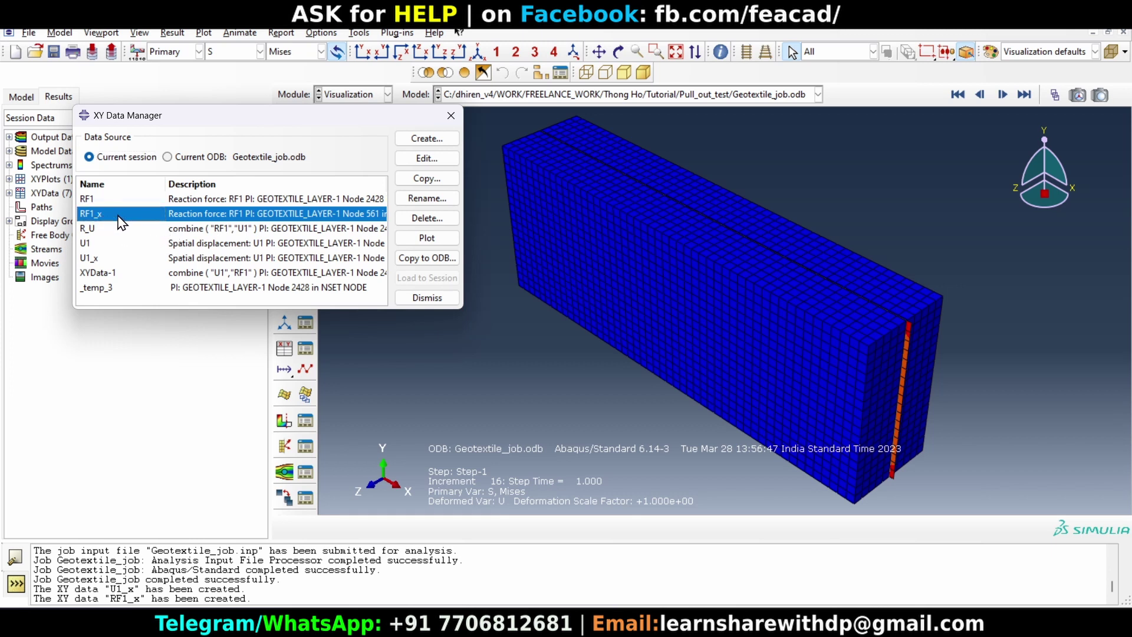
left_click(96, 261)
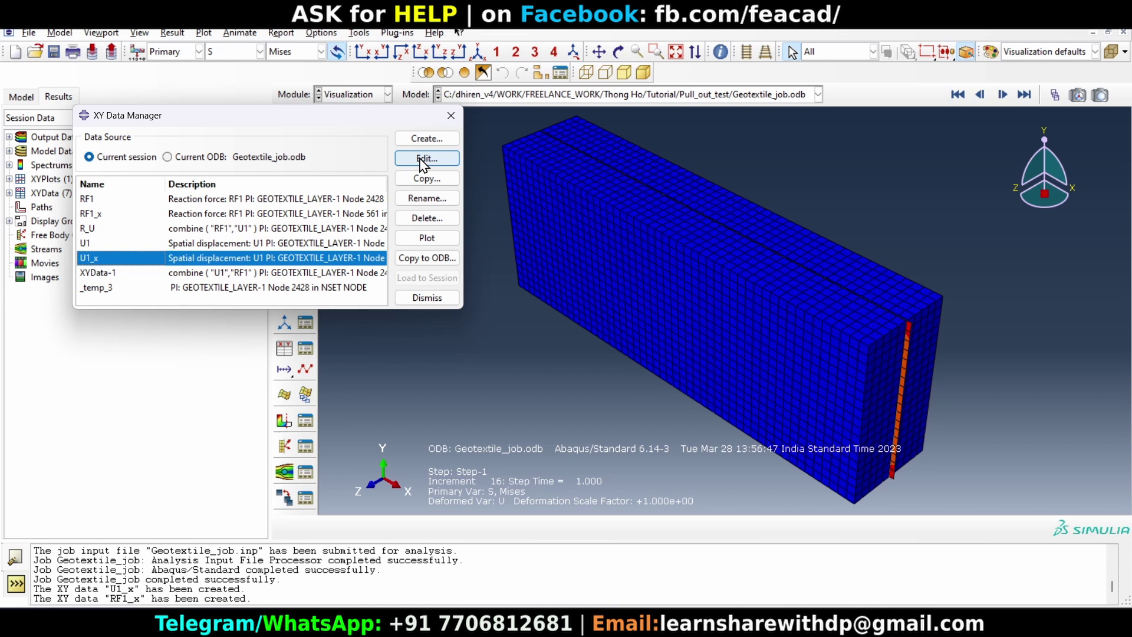
left_click(426, 139)
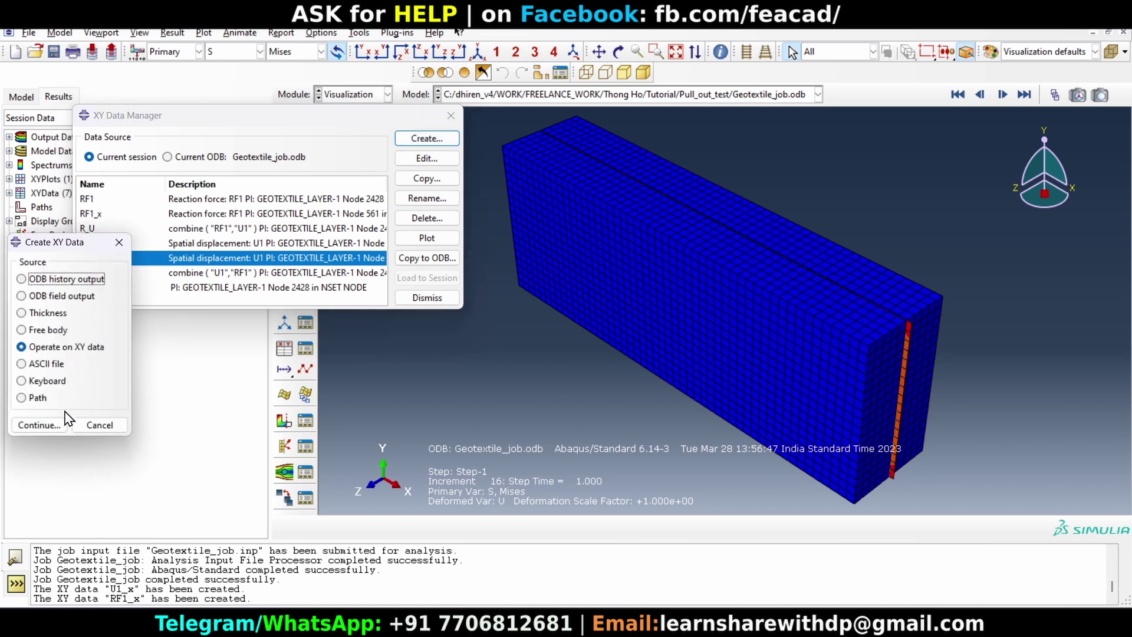
- Build the expression combine(U1_x, RF1_x) in the Operate on XY Data dialog
left_click(39, 425)
left_click_drag(417, 113, 450, 90)
scroll(634, 335, "down", 1)
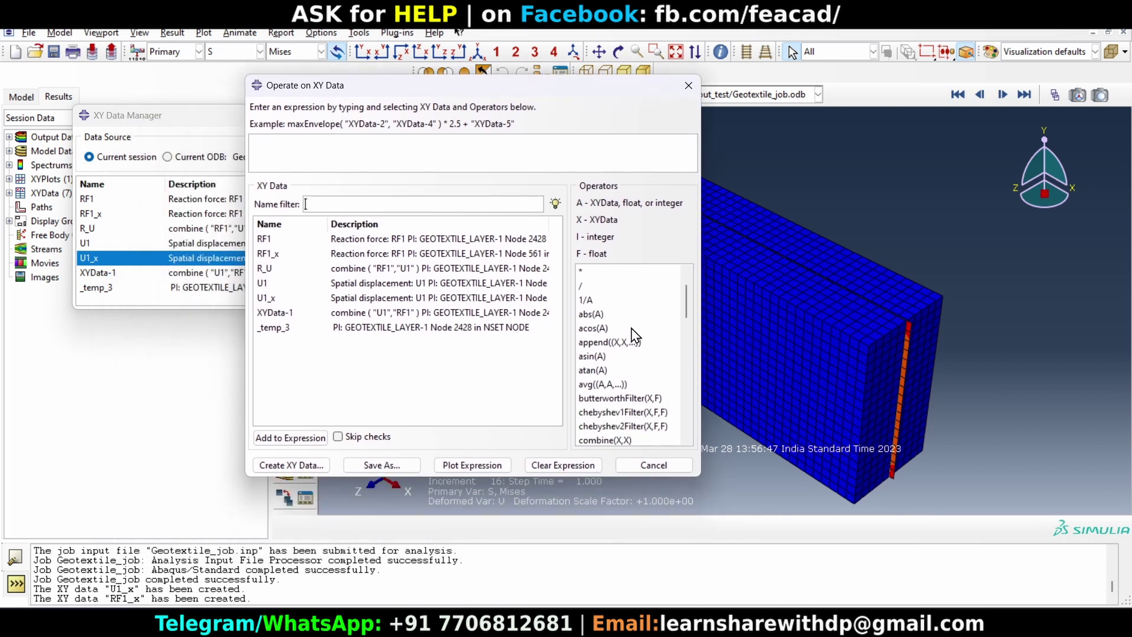
scroll(634, 335, "down", 1)
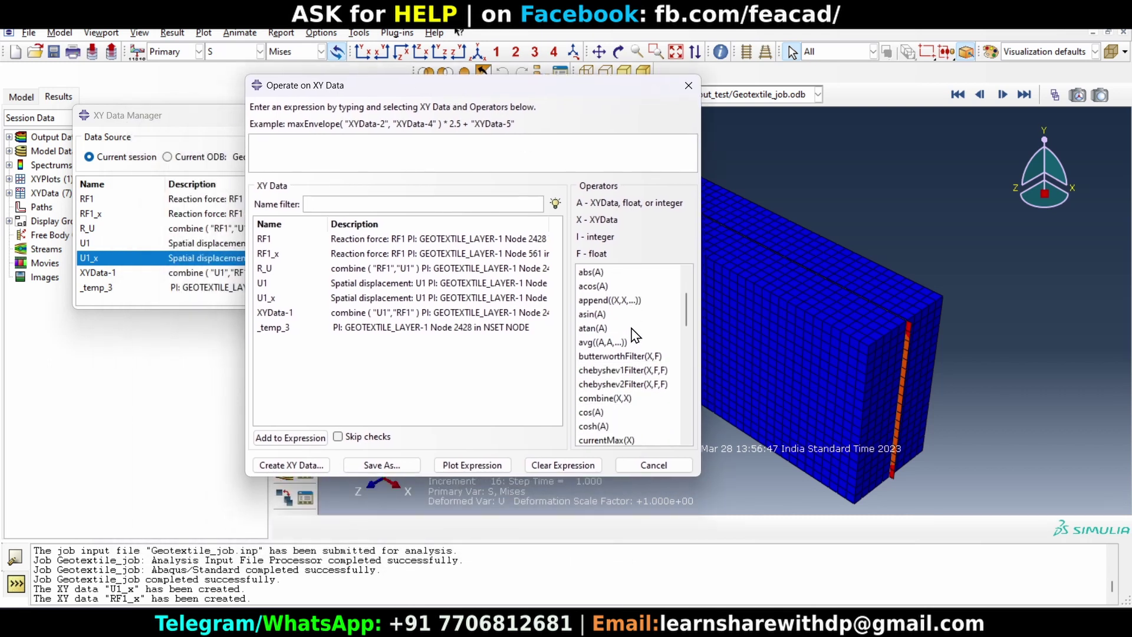
double_click(596, 399)
left_click(271, 300)
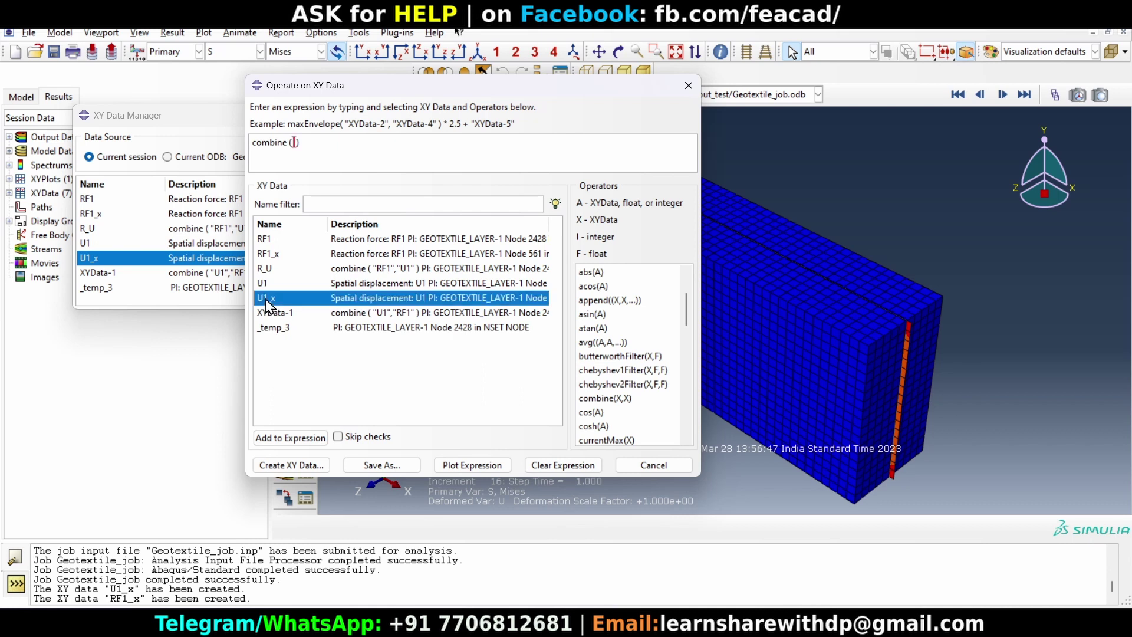
double_click(271, 306)
type(",")
left_click(284, 258)
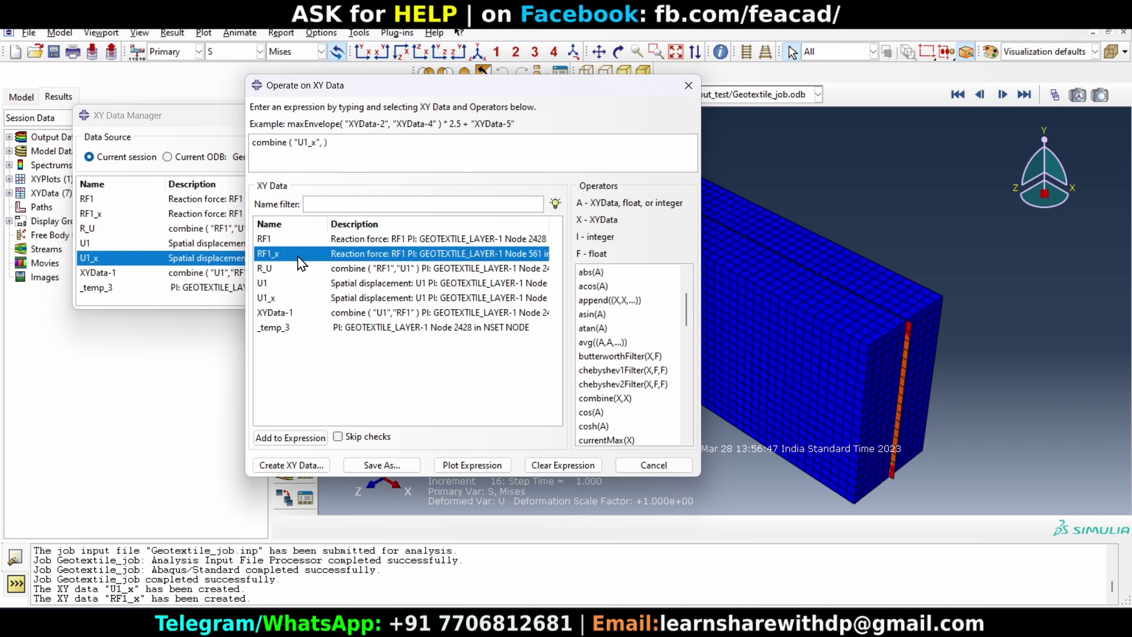
double_click(294, 256)
- Save the combined expression as new XY data named RF_u
left_click(376, 464)
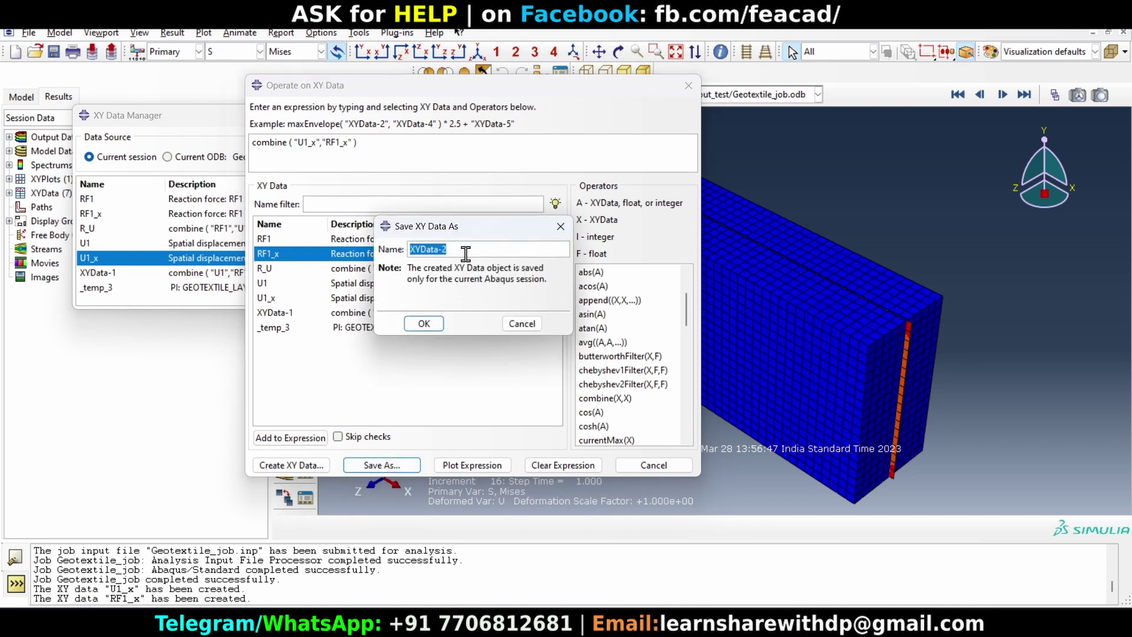
type("RF_u")
left_click(424, 323)
left_click(272, 271)
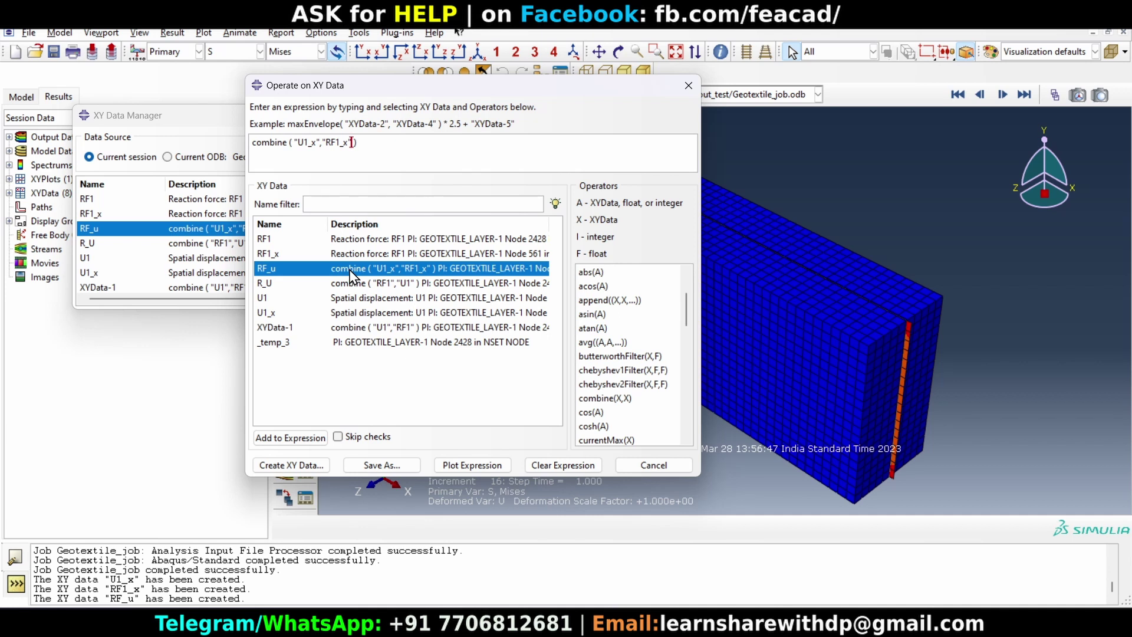
- Plot the RF_u force-versus-displacement curve, then close Operate on XY Data and the XY Data Manager
left_click(471, 465)
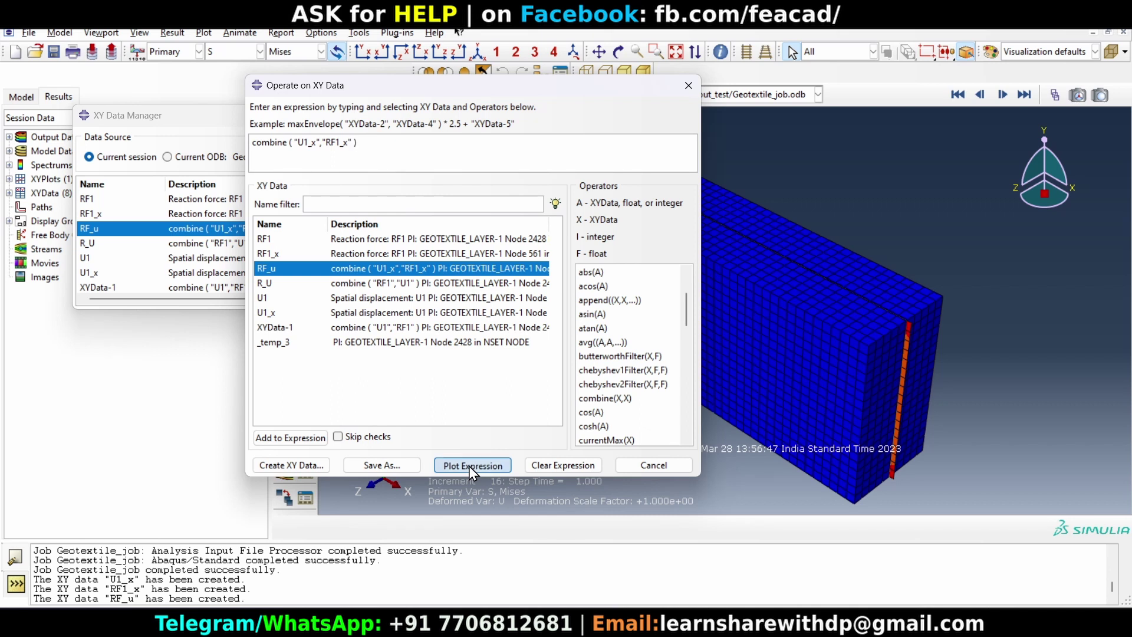
left_click(689, 86)
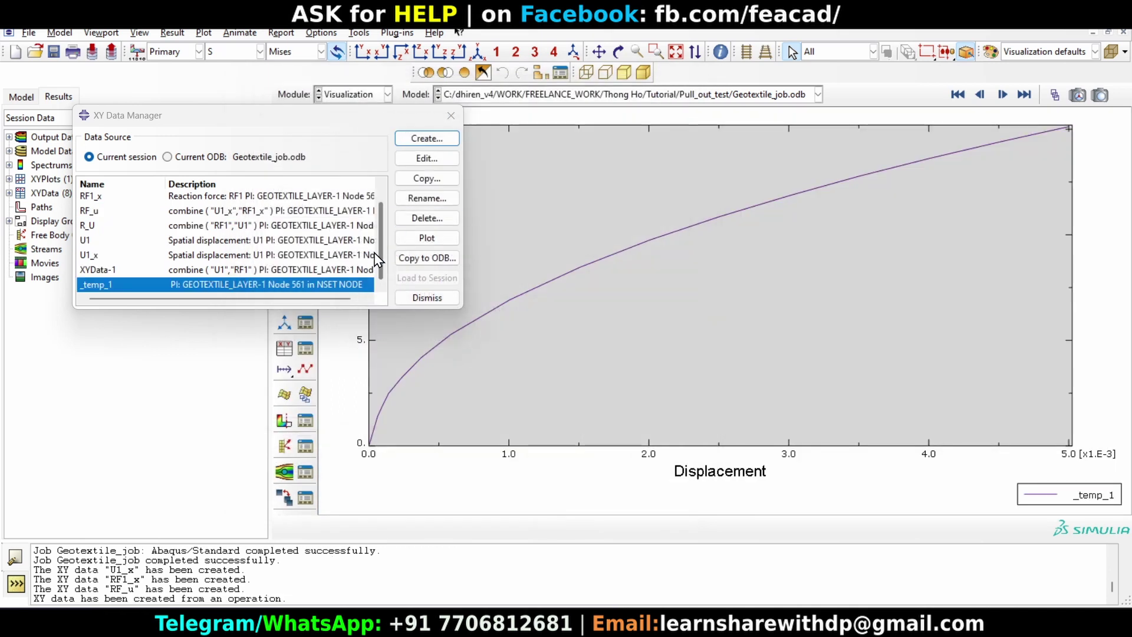
left_click_drag(344, 119, 154, 143)
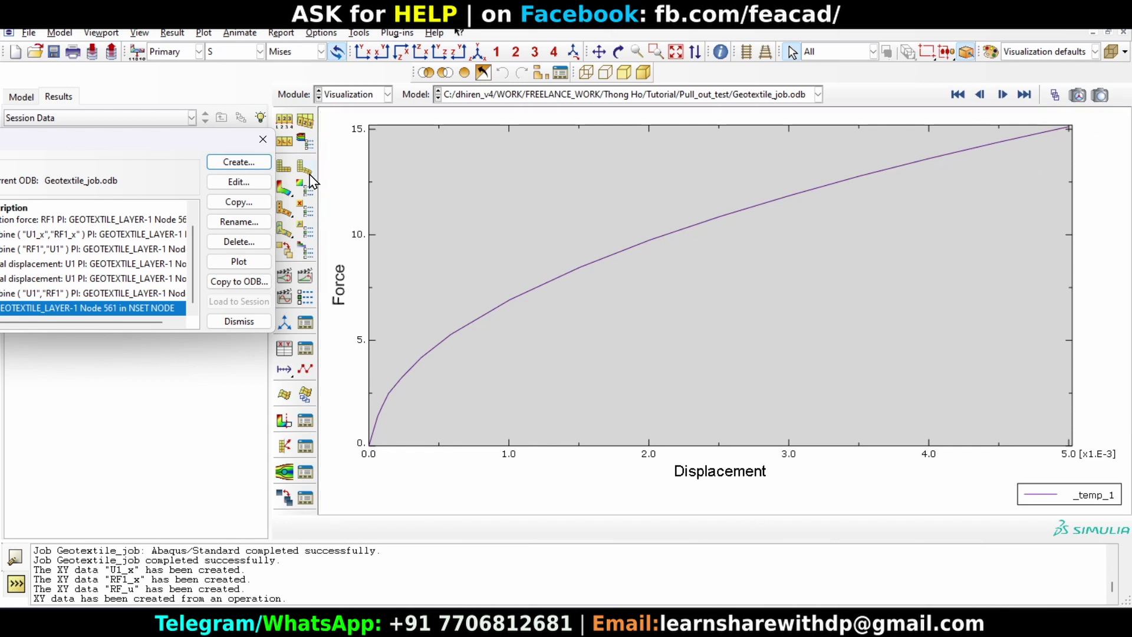
left_click_drag(152, 147, 362, 148)
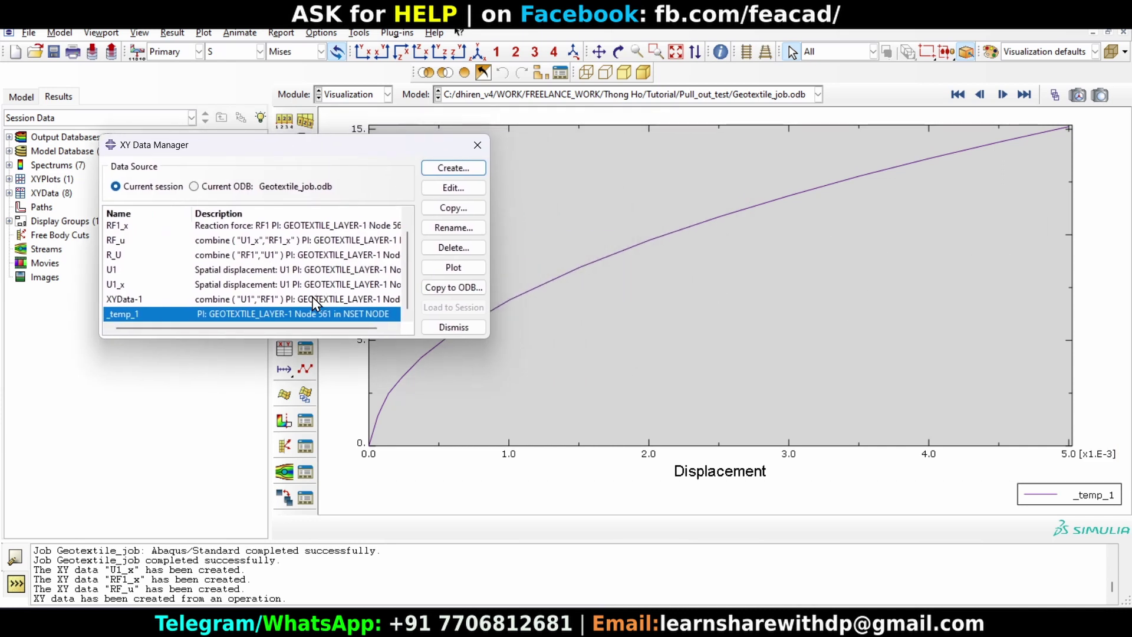
left_click(477, 145)
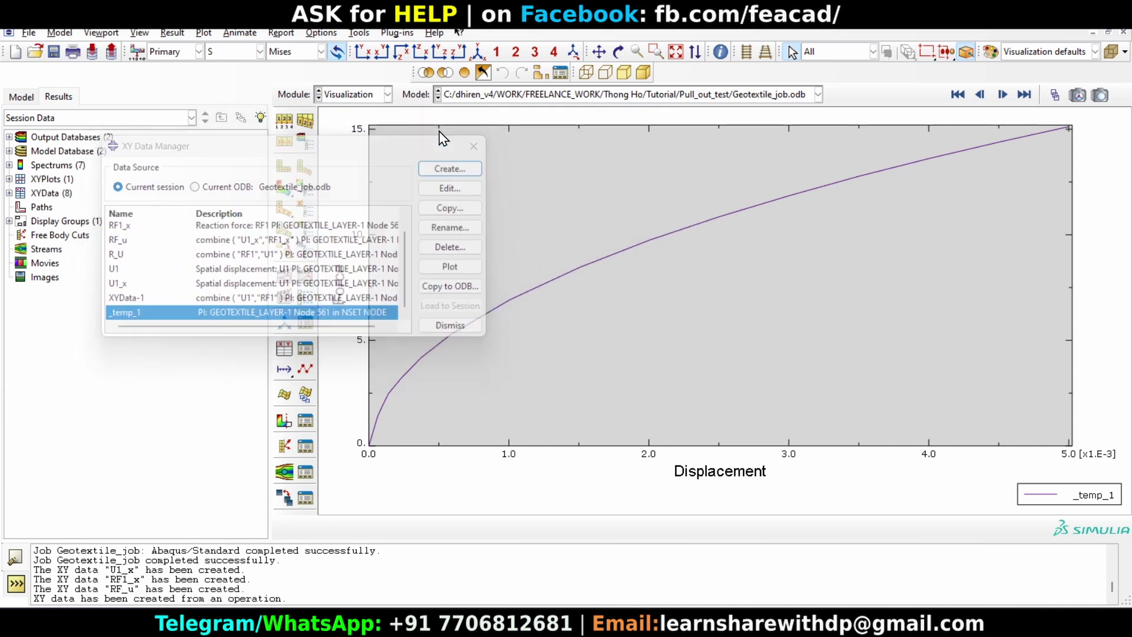
left_click(359, 33)
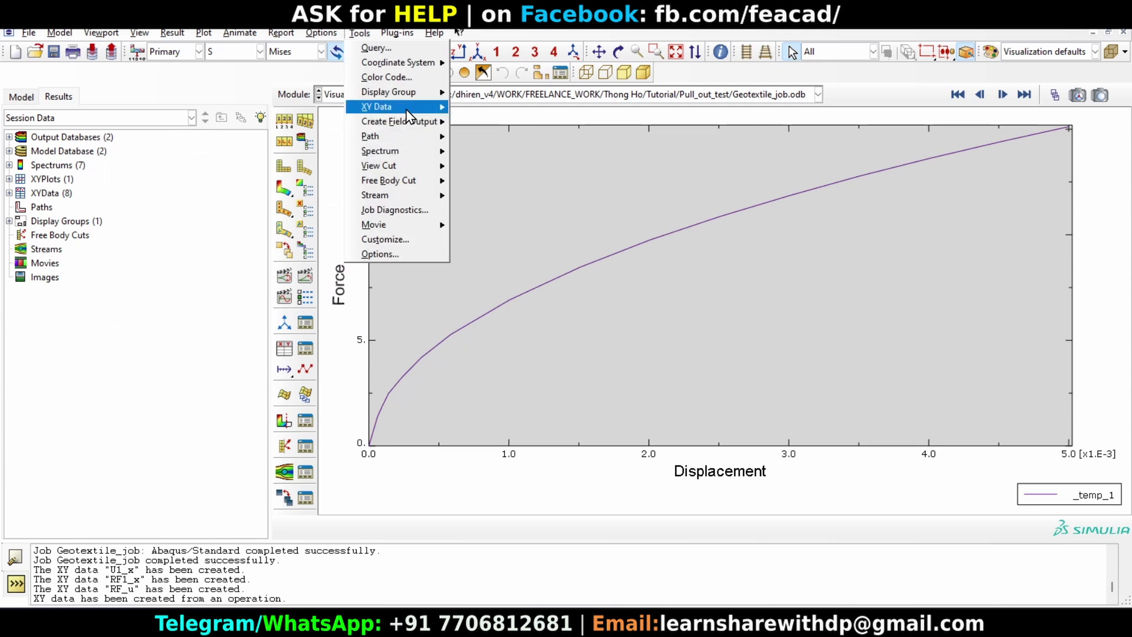
- Open RF_u from the XY Data Manager in Edit XY Data to view its displacement-force value pairs
mouse_move(429, 112)
left_click(486, 108)
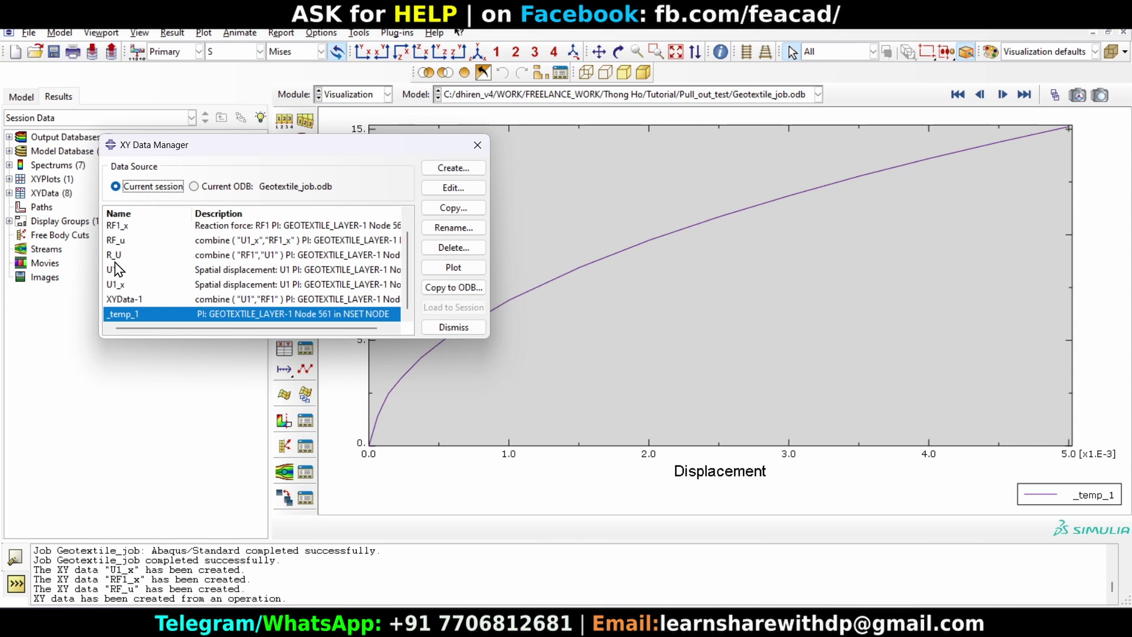
left_click(125, 242)
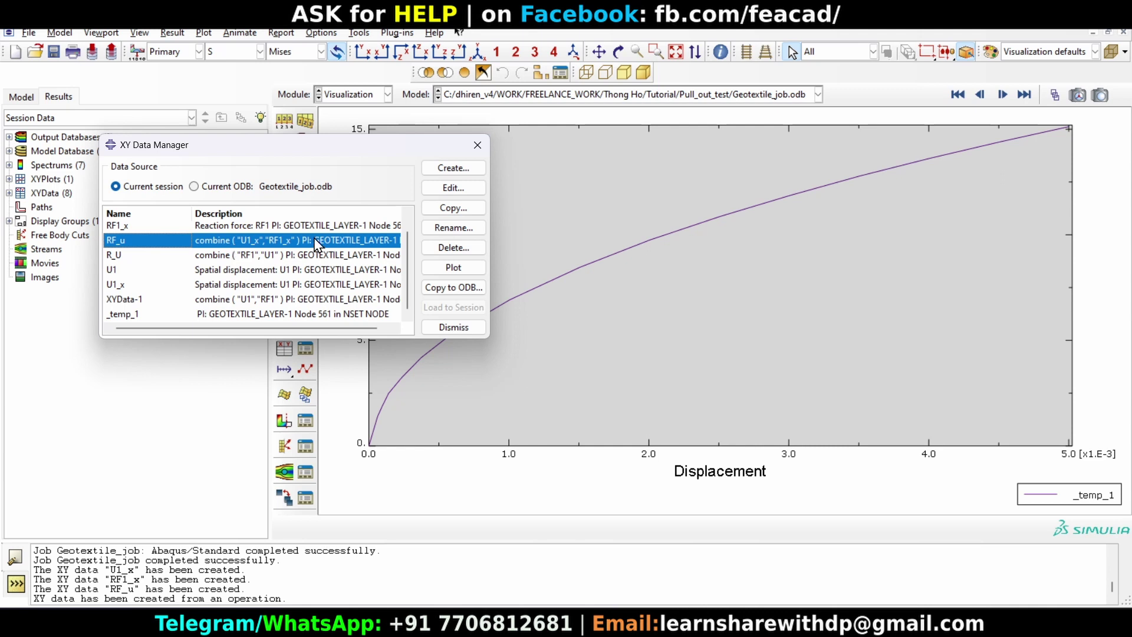
left_click(451, 188)
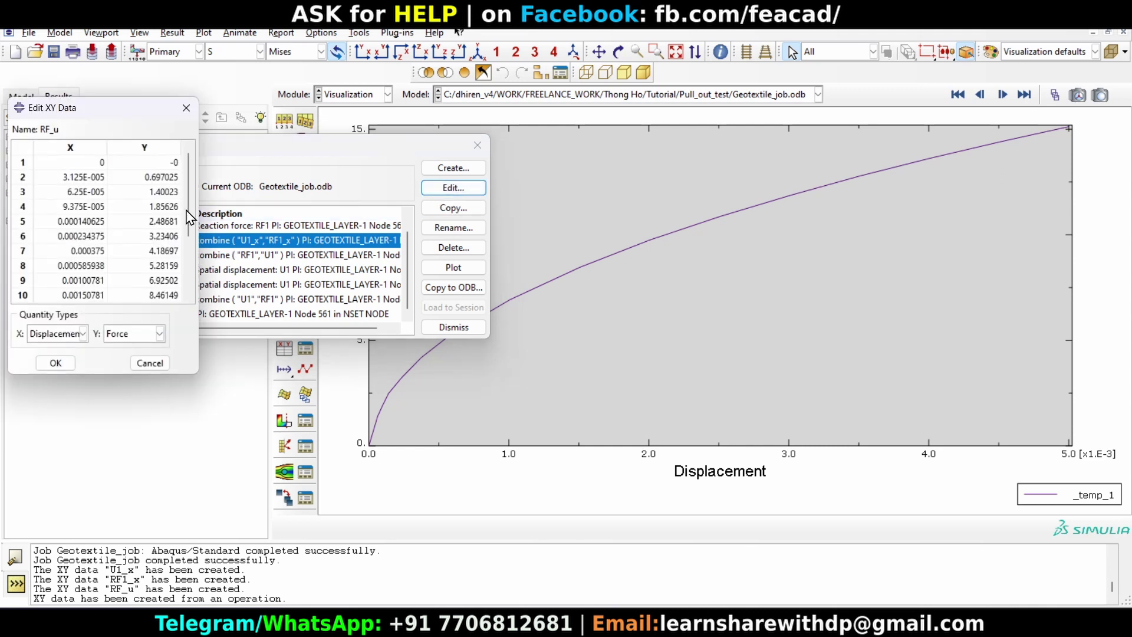
scroll(106, 190, "down", 1)
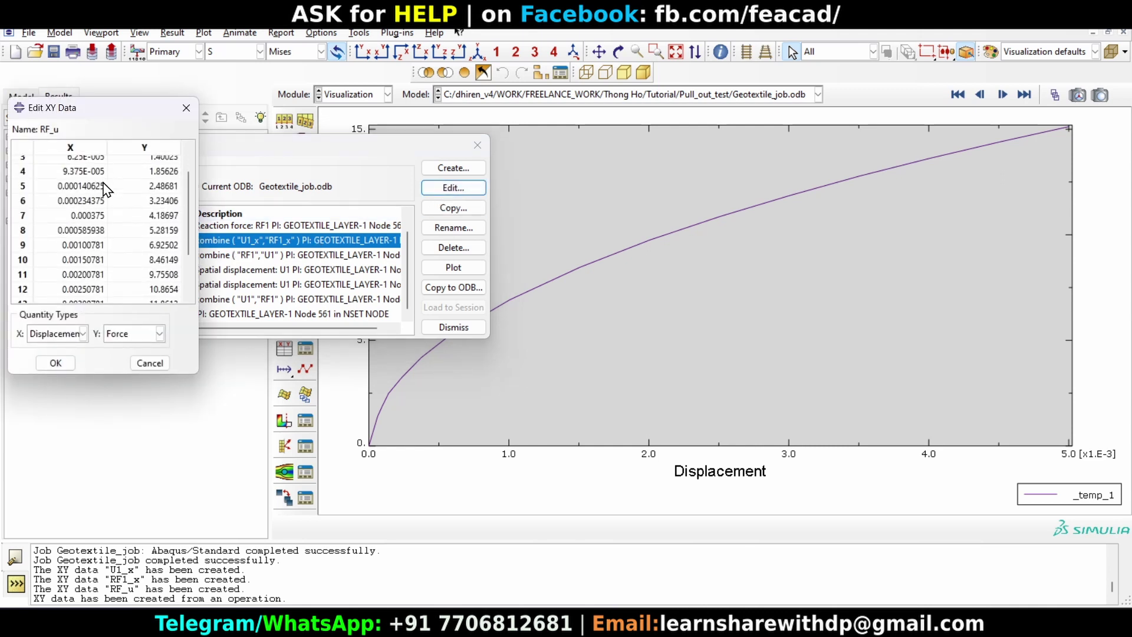
scroll(106, 190, "down", 2)
scroll(109, 187, "up", 4)
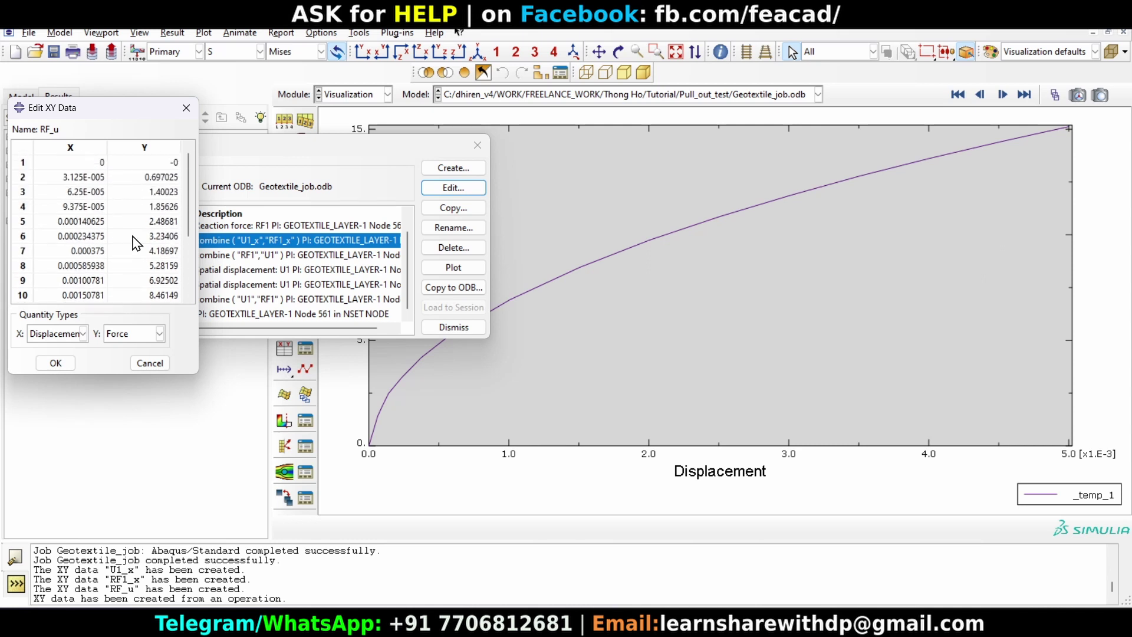